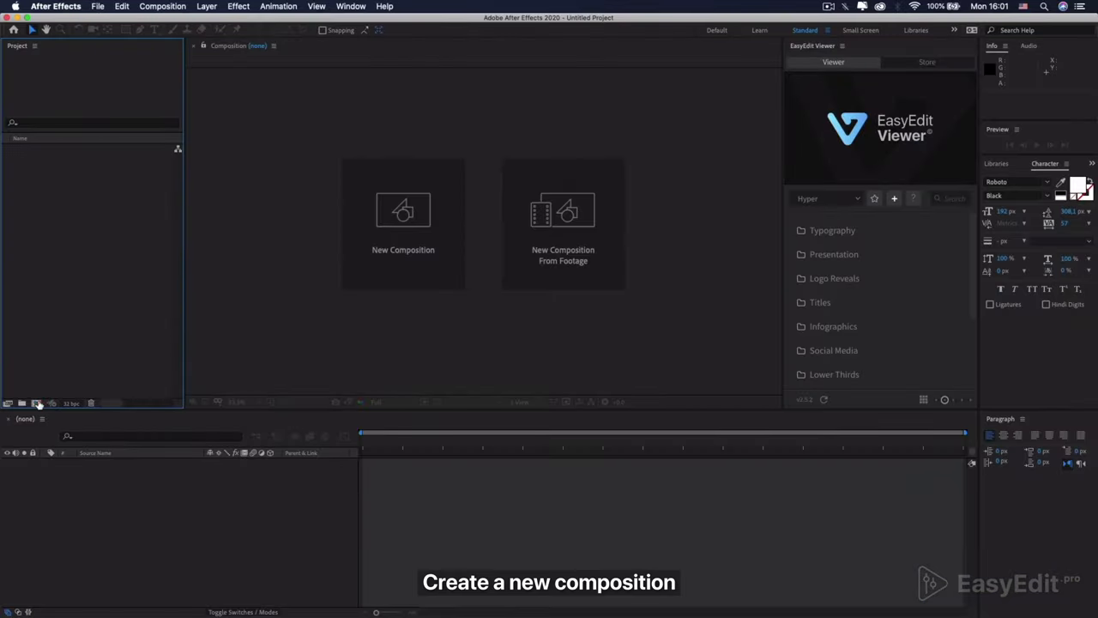
Step: Create Comp 1 as a 1080×1920 composition at 30 fps, 15 seconds long
click(36, 403)
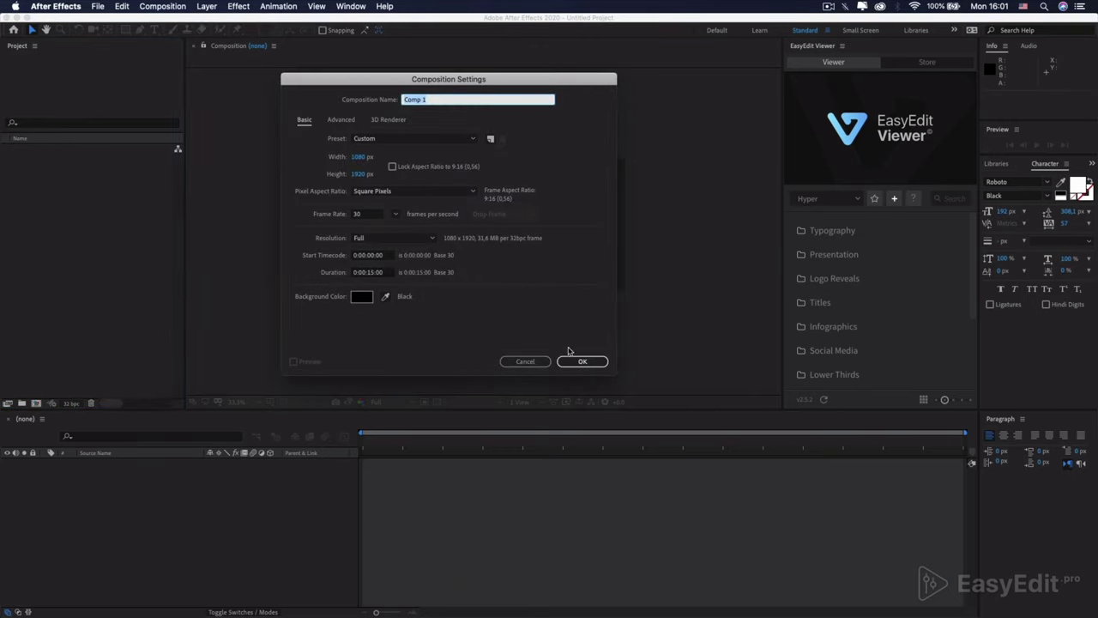
click(571, 360)
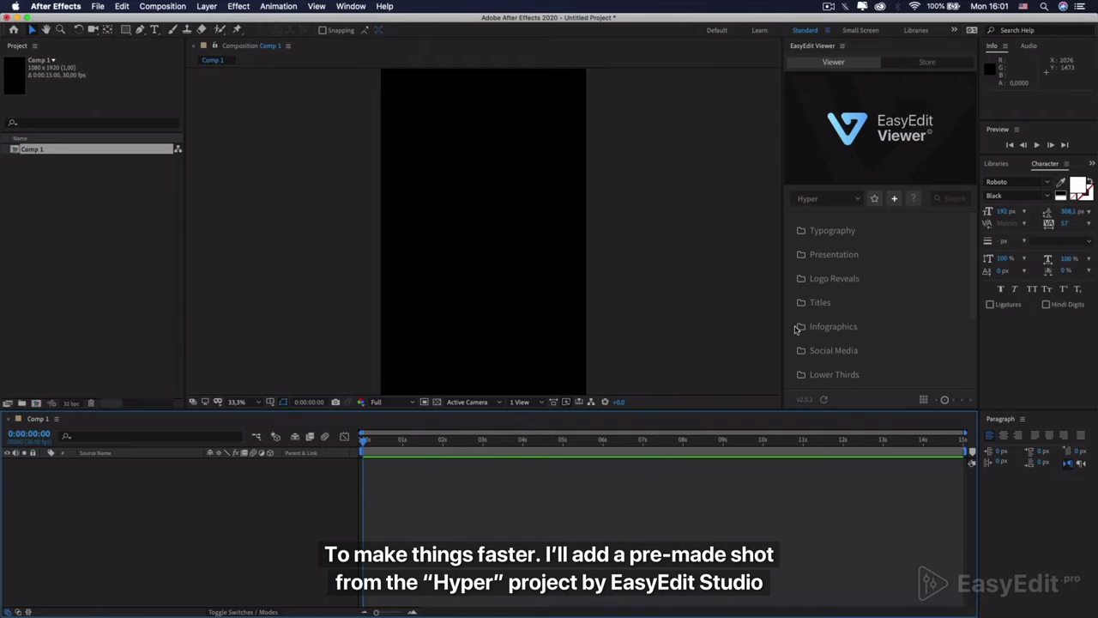
Step: Browse to Social Media > Stories in the EasyEdit Viewer and widen the template browser
scroll(889, 318, down, 3)
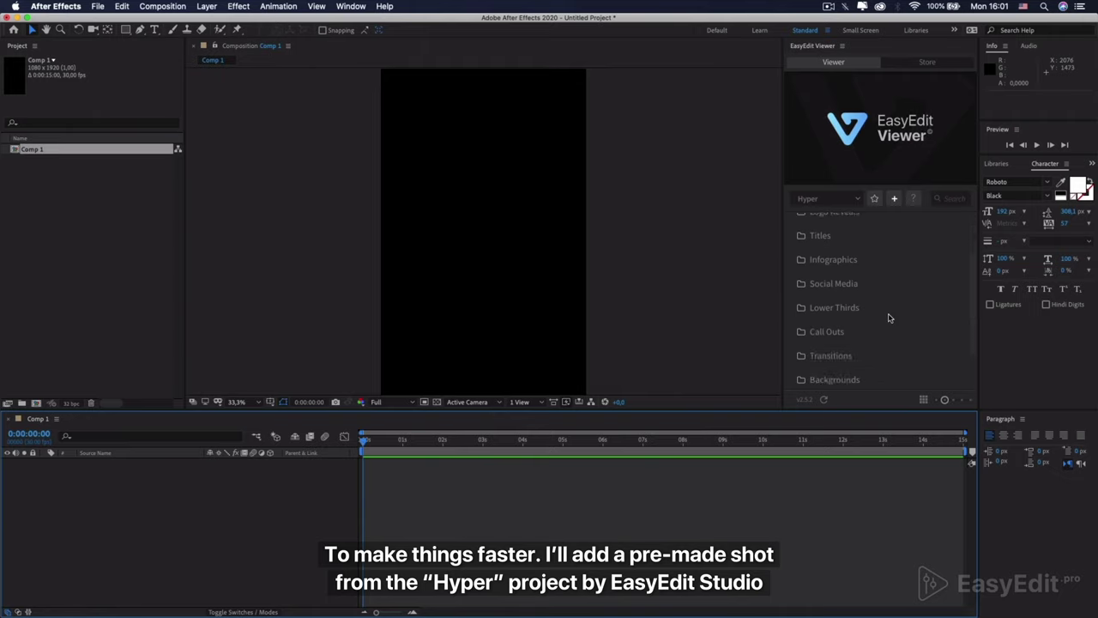
scroll(889, 319, down, 1)
click(858, 274)
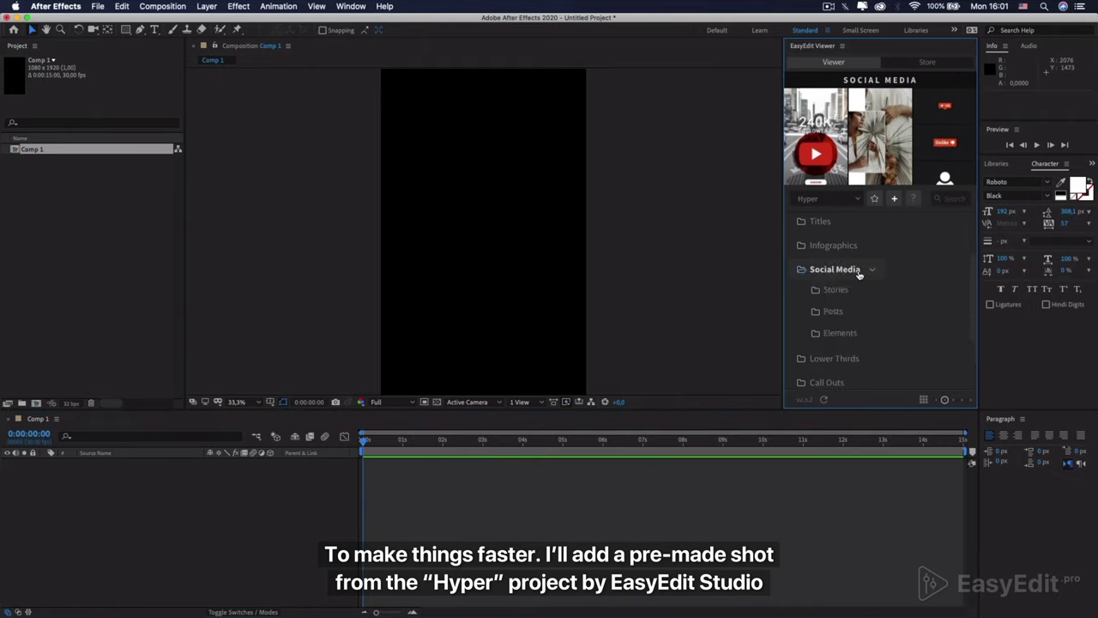
click(849, 293)
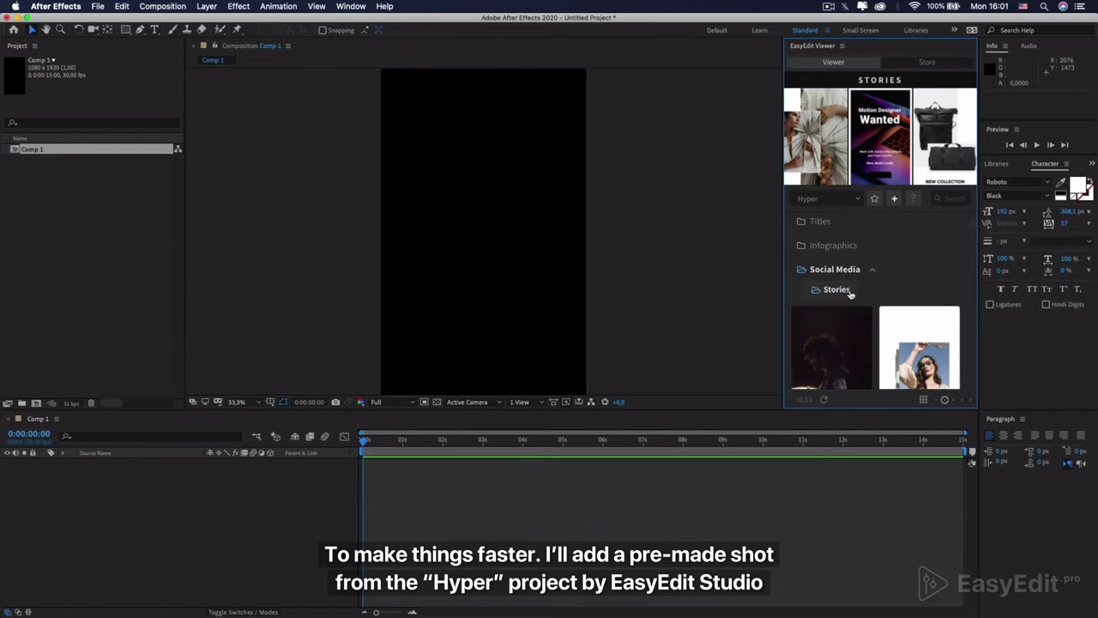
drag(784, 311, 699, 320)
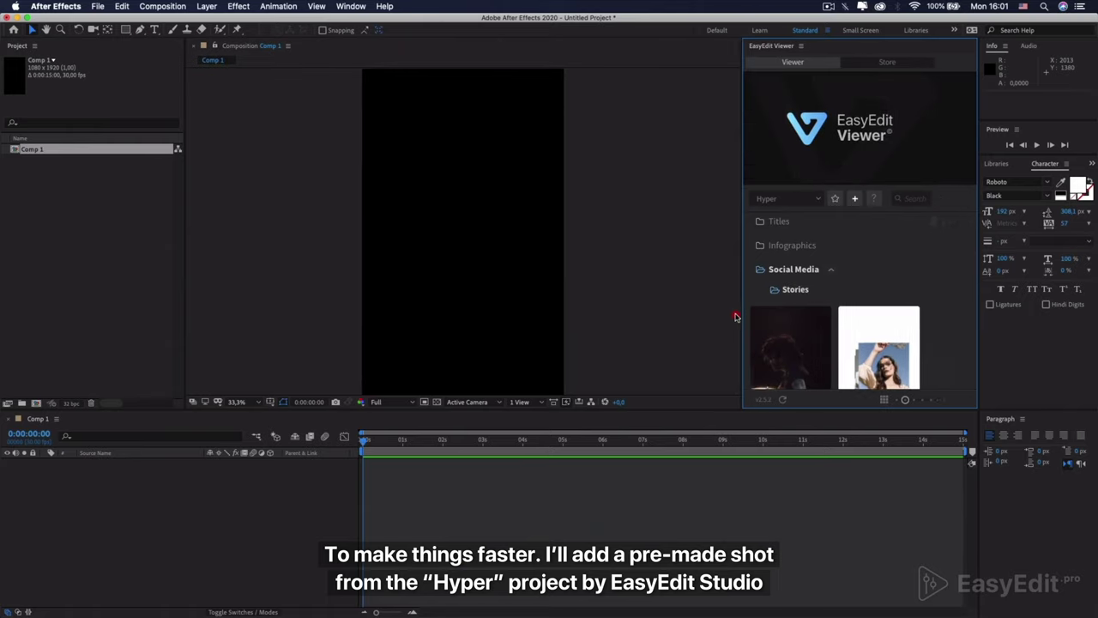
Step: Find the STUDIO thumbnail and import the Story 026 template into the project
scroll(875, 292, down, 5)
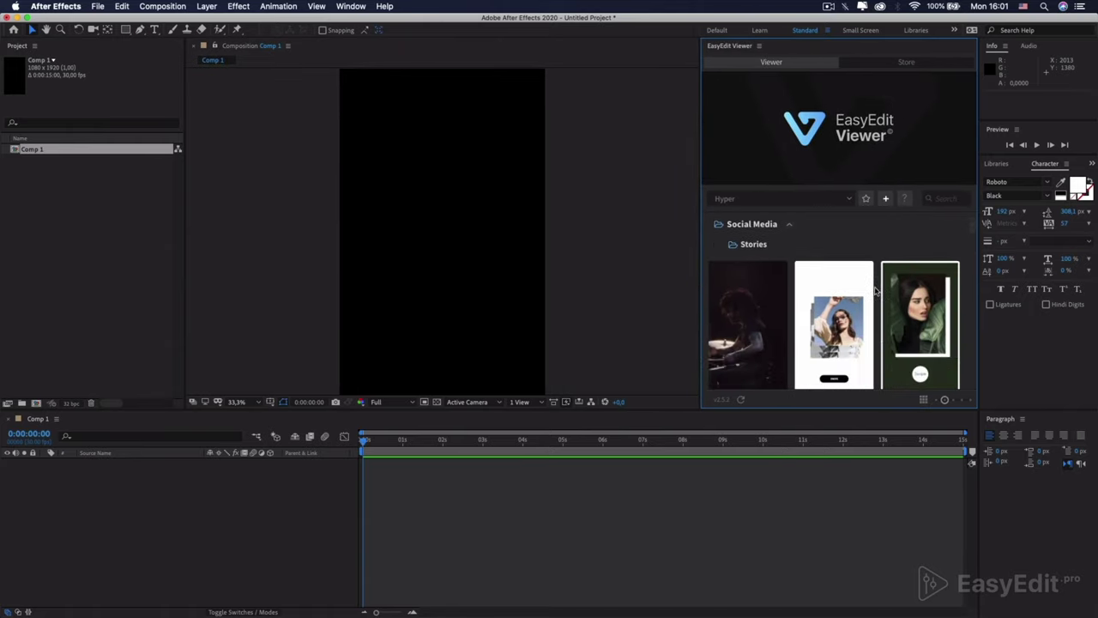
scroll(875, 292, down, 2)
scroll(875, 291, down, 2)
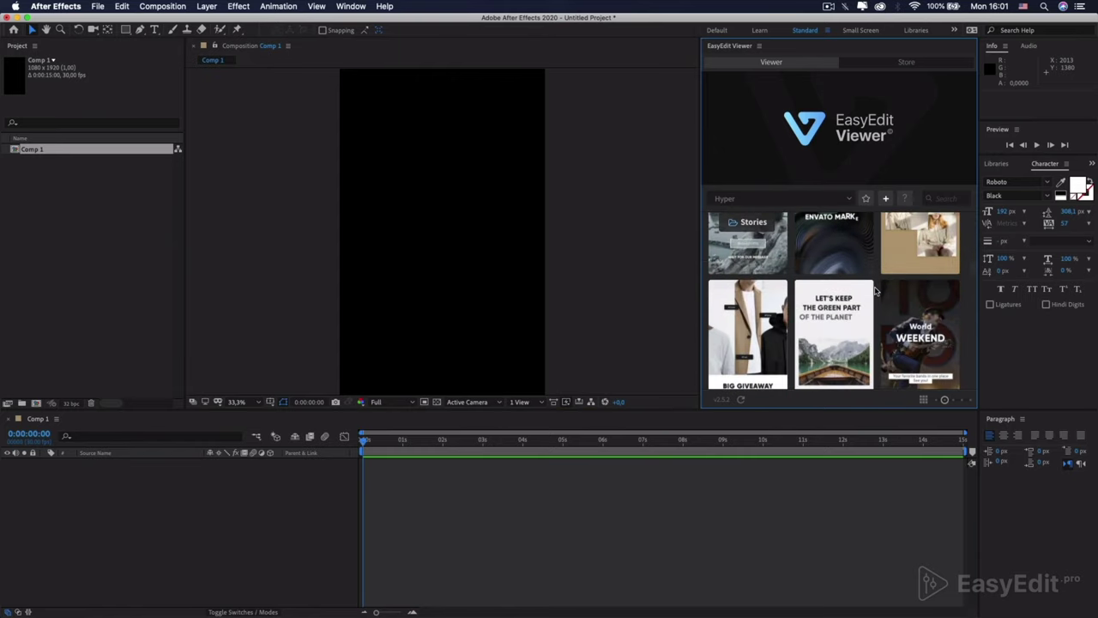
scroll(875, 292, down, 2)
scroll(875, 292, down, 2)
scroll(875, 291, down, 2)
scroll(875, 292, down, 2)
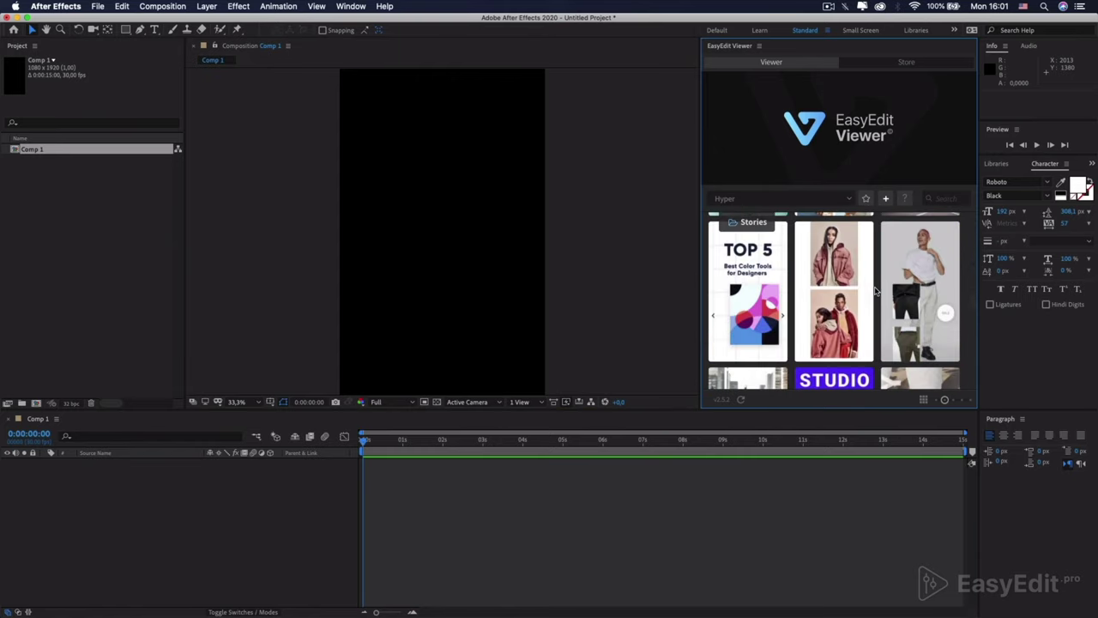
scroll(875, 291, down, 2)
scroll(874, 291, down, 1)
scroll(875, 292, up, 1)
mouse_move(844, 294)
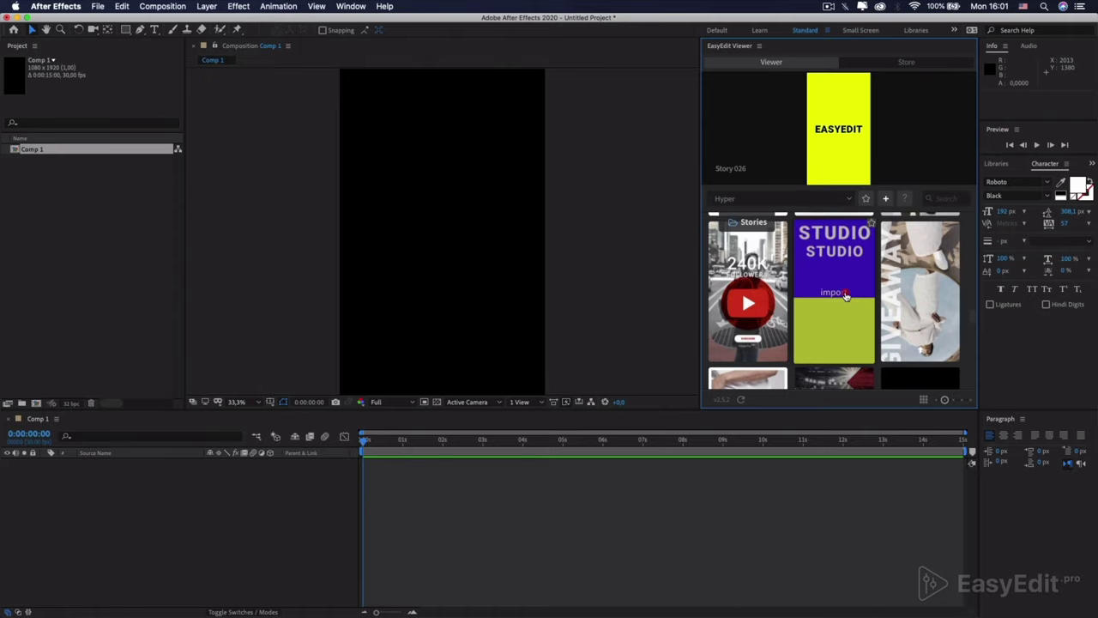
click(845, 294)
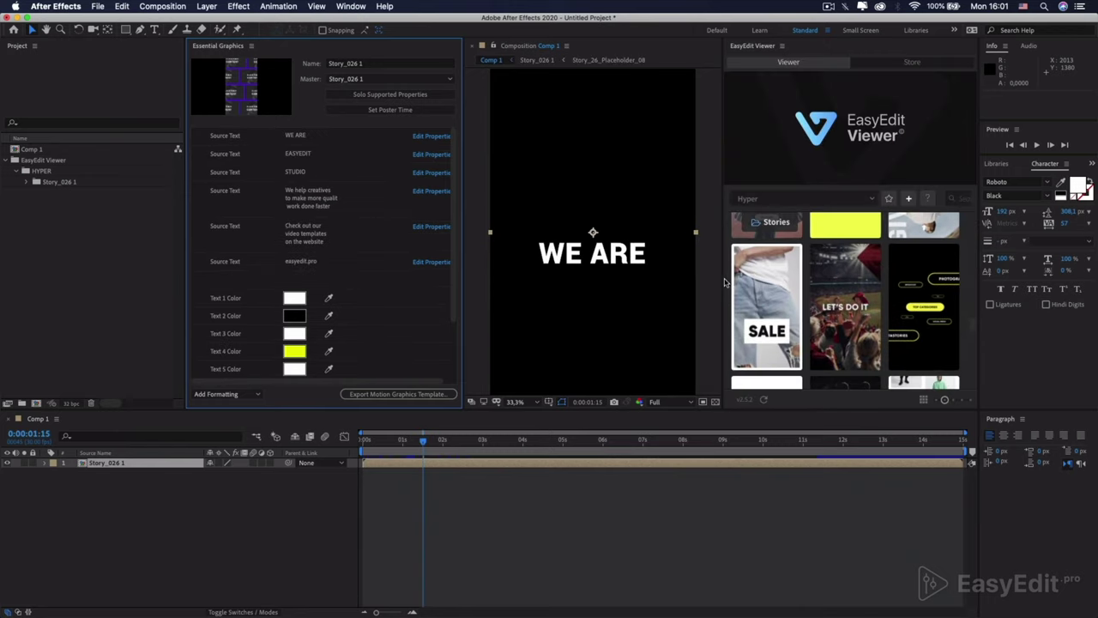
Step: Widen the Composition panel and set its magnification to Fit
drag(722, 280, 821, 280)
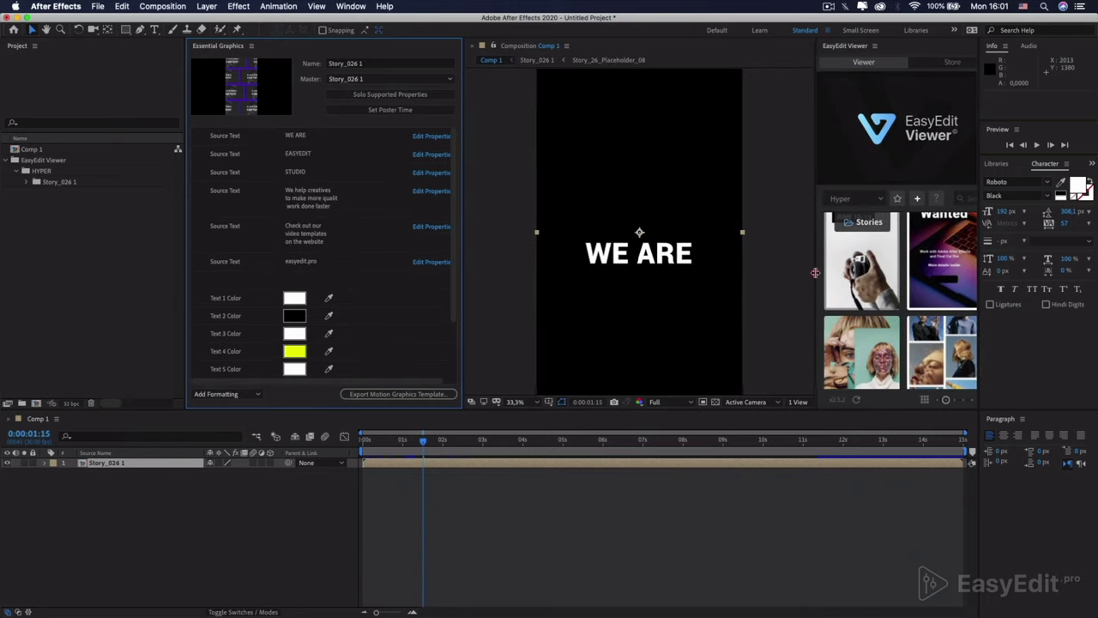
click(536, 407)
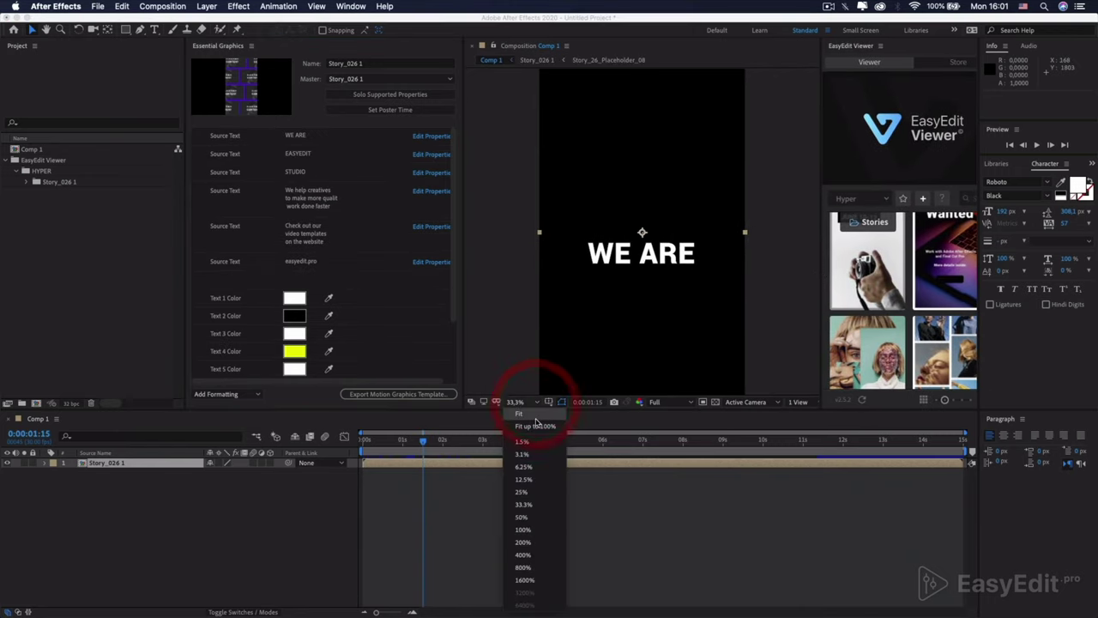
click(538, 427)
Step: Preview the story from the start, then return to the WE ARE scene near 1 second
drag(524, 442, 347, 464)
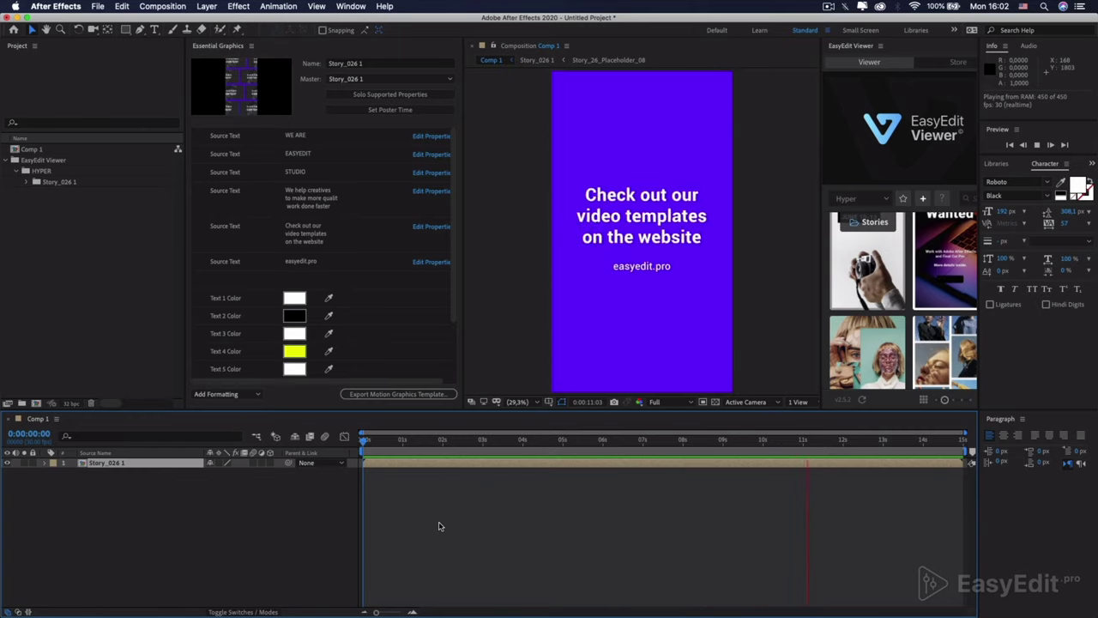
key(space)
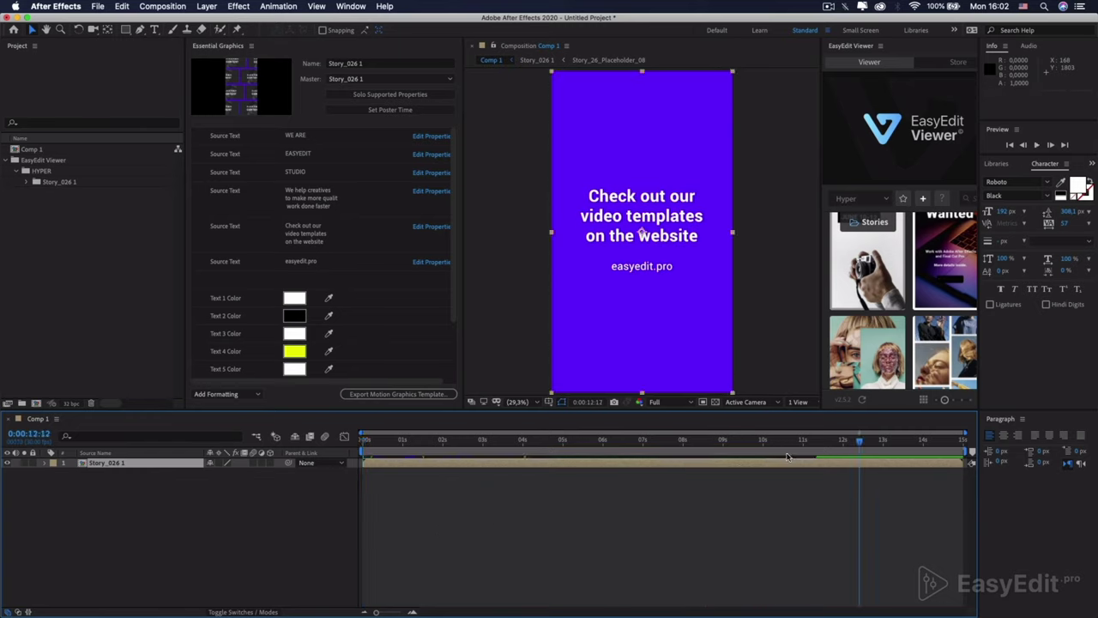
drag(857, 444, 412, 452)
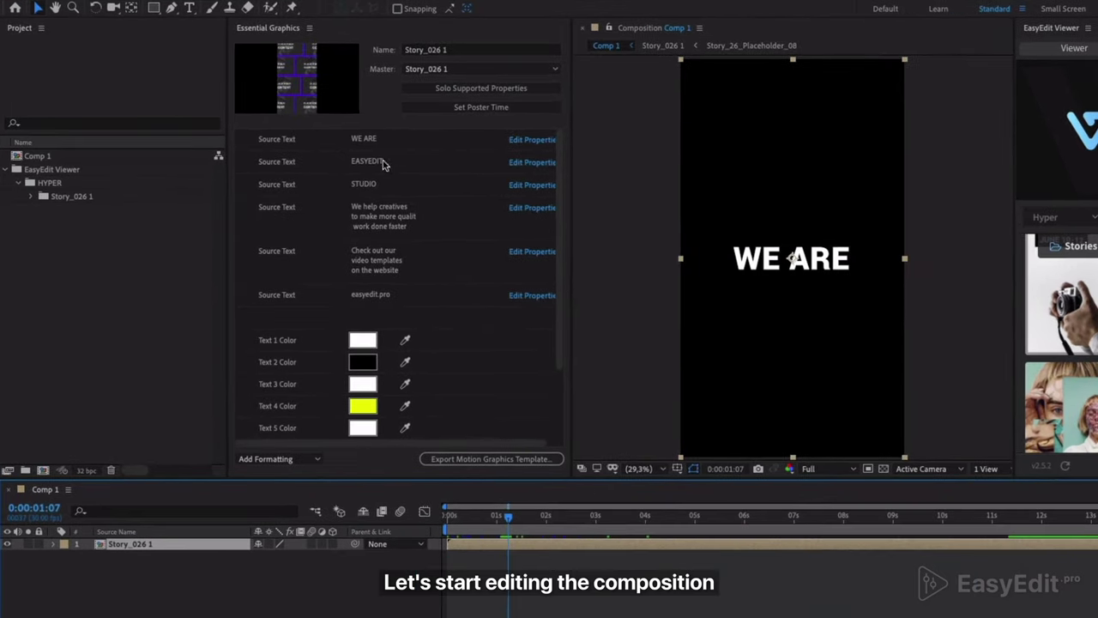
Step: Edit the first three Essential Graphics Source Text fields to WELCOME, TO OUR and YOUTUBE
click(380, 140)
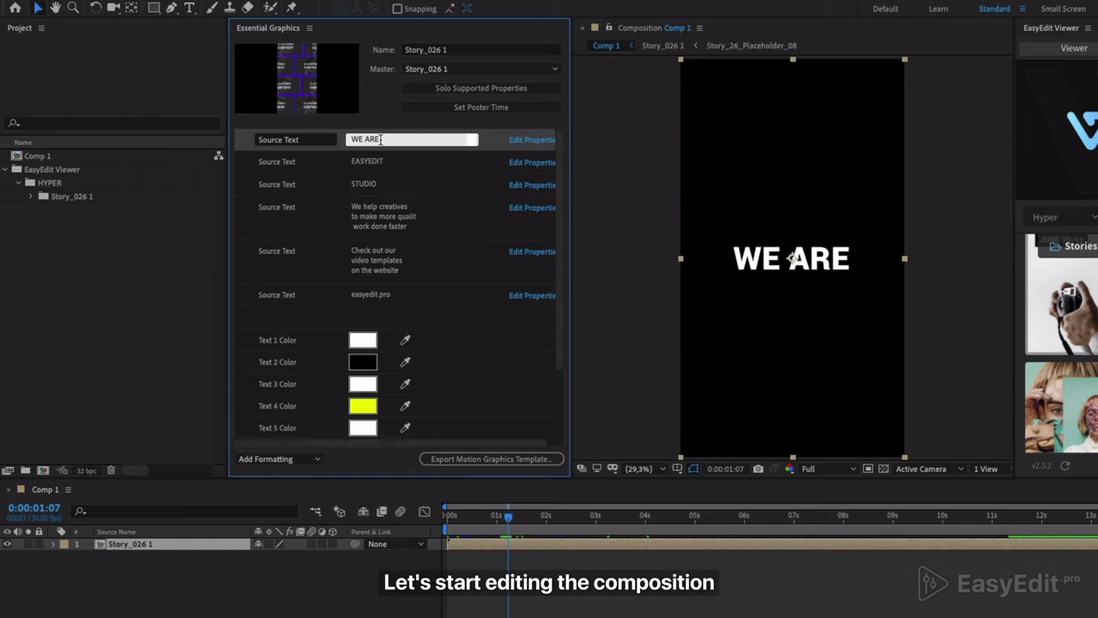
triple_click(380, 140)
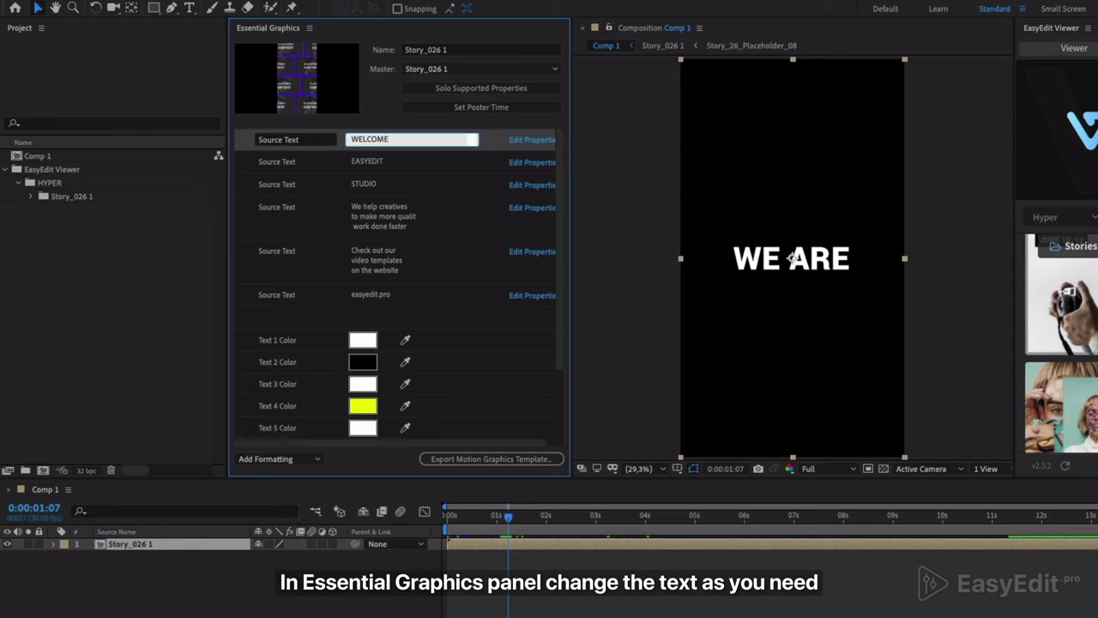
click(370, 161)
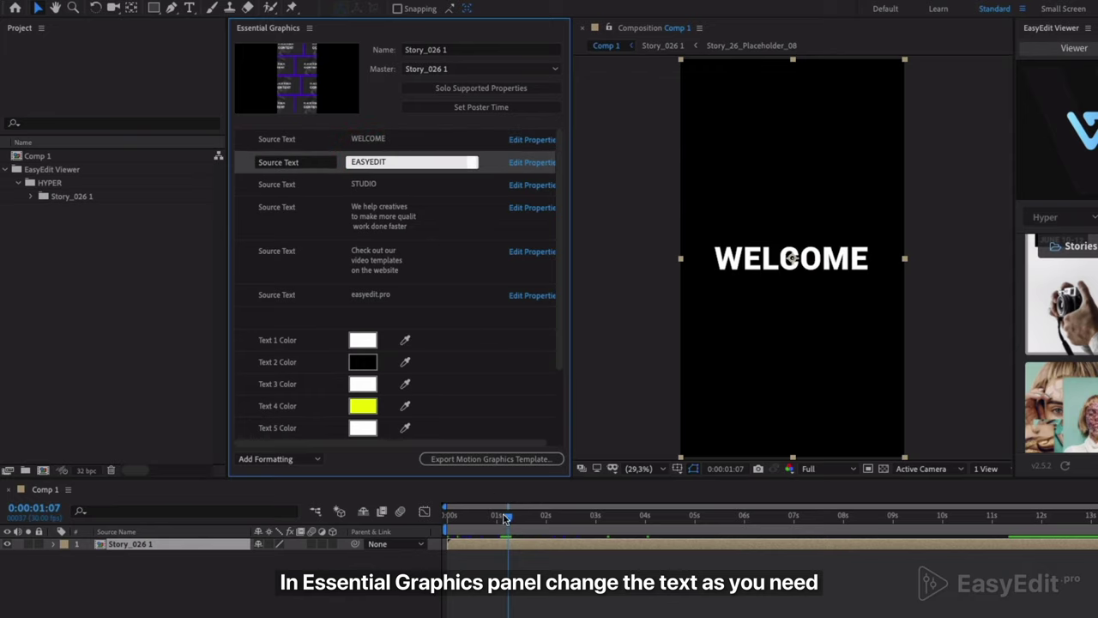
drag(510, 522, 573, 530)
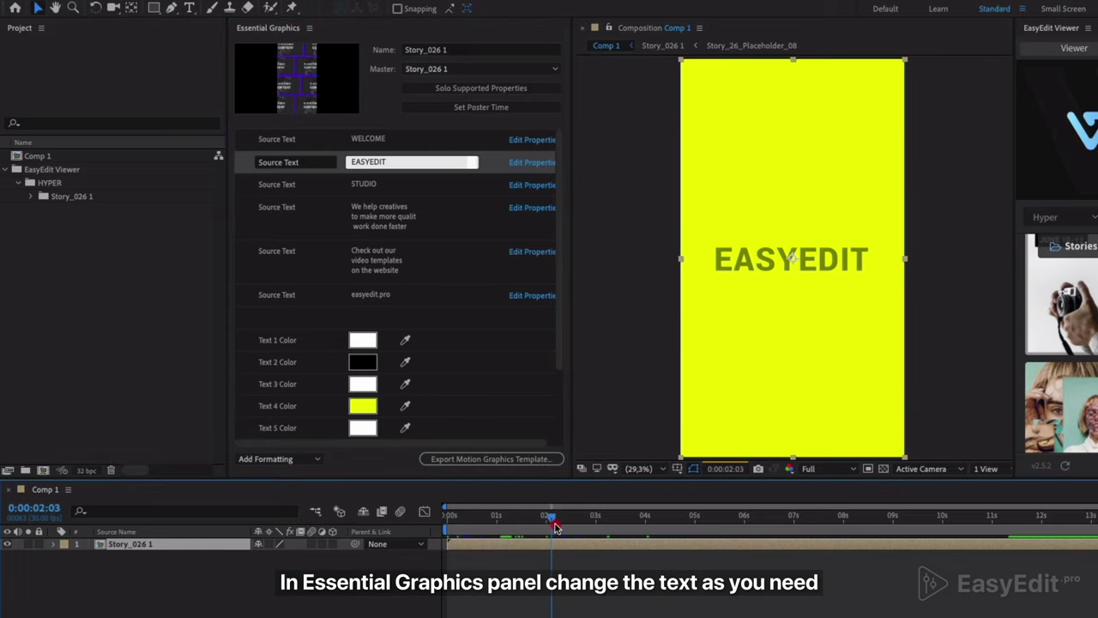
click(386, 163)
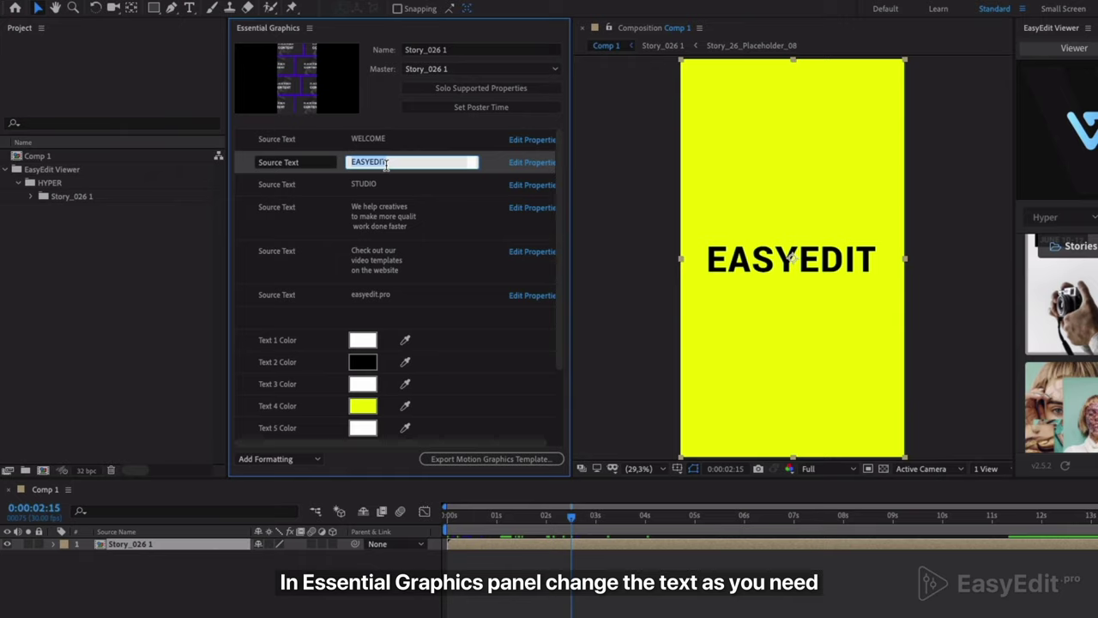
text(TO)
key(BackSpace)
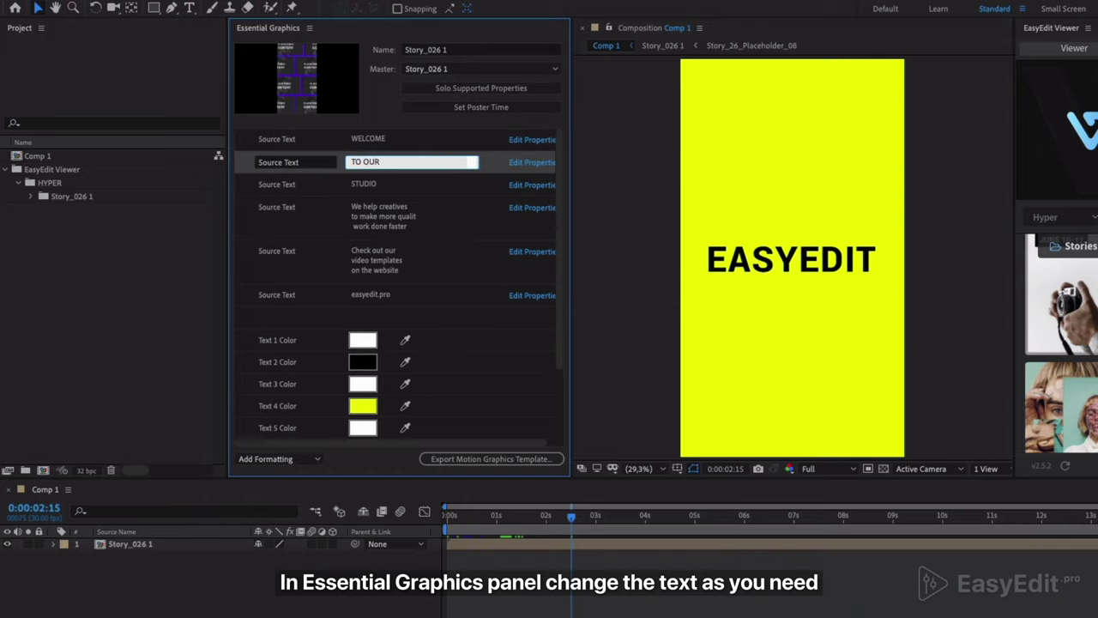
click(348, 184)
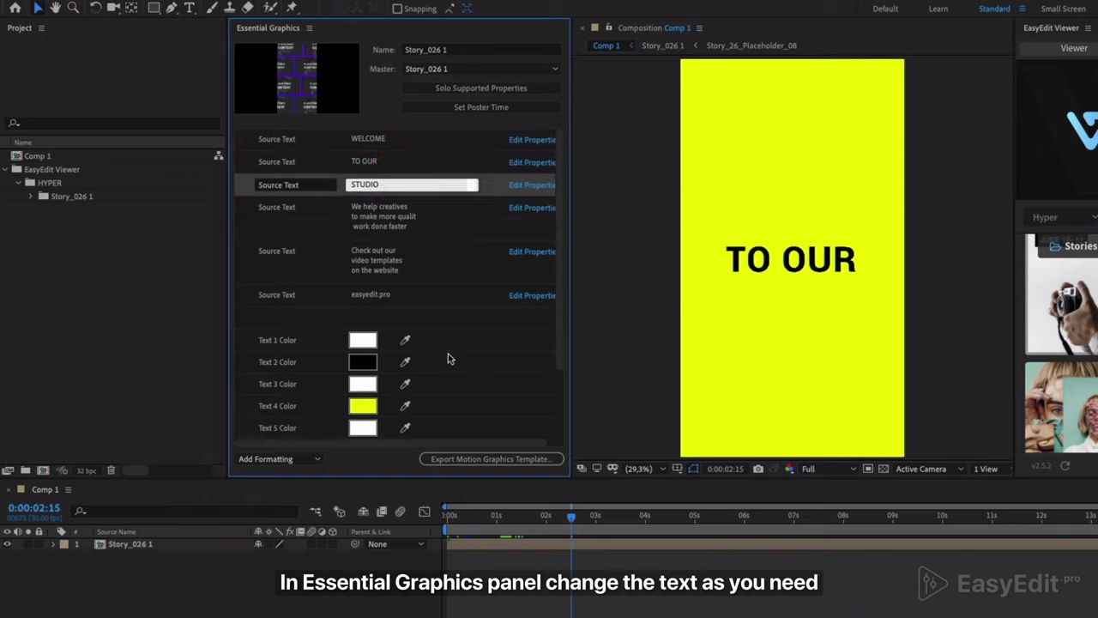
mouse_move(576, 525)
mouse_down()
mouse_move(671, 518)
mouse_move(662, 519)
mouse_up()
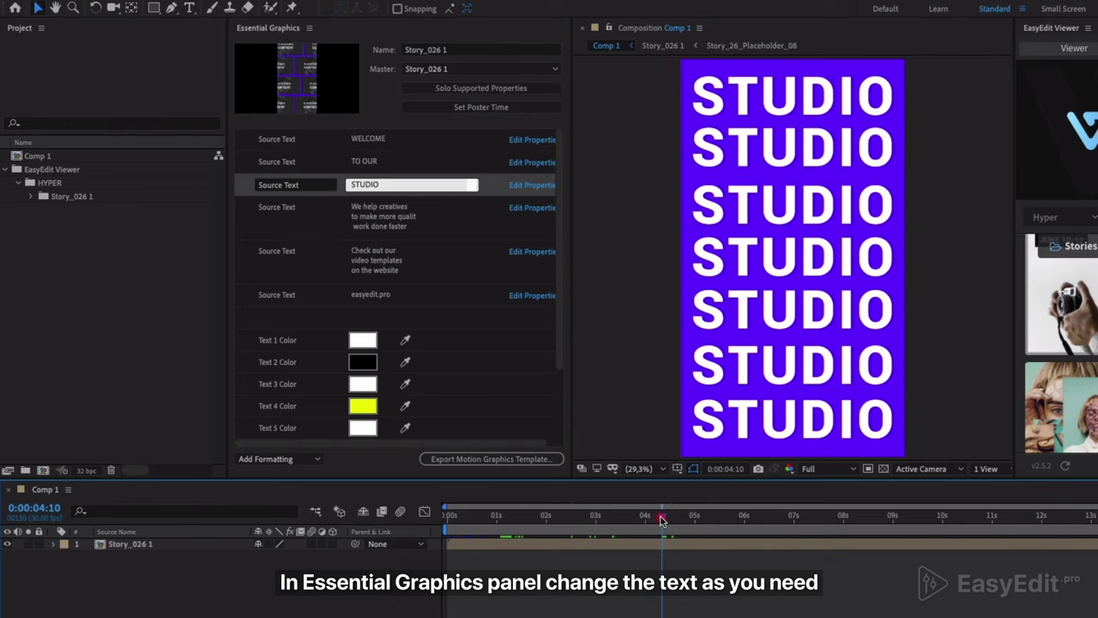
click(391, 185)
text(YOUTUBE)
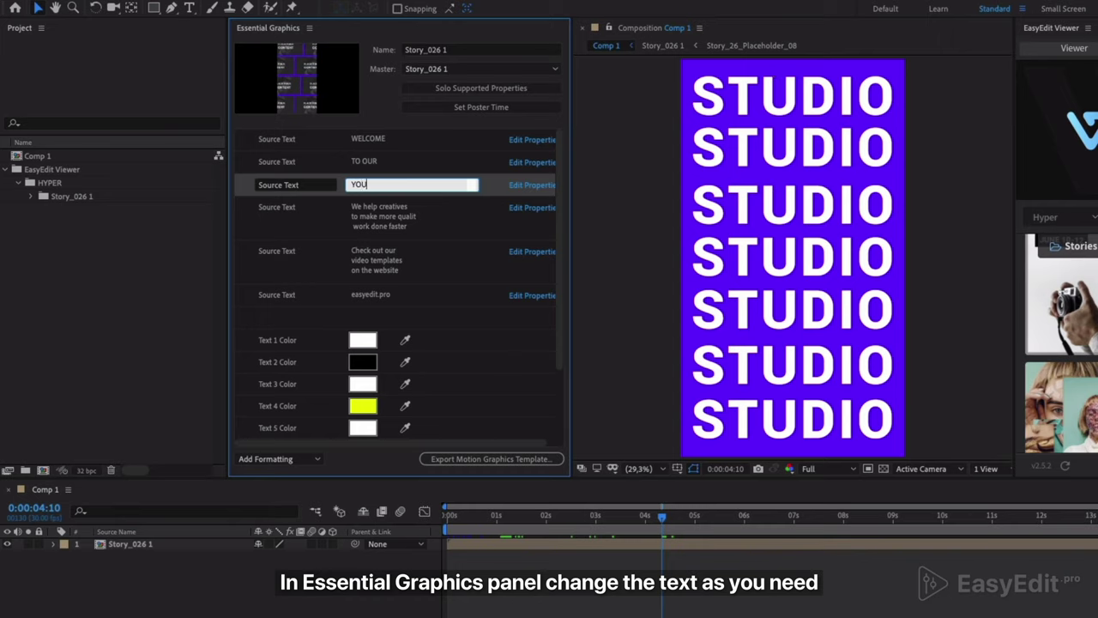
click(344, 203)
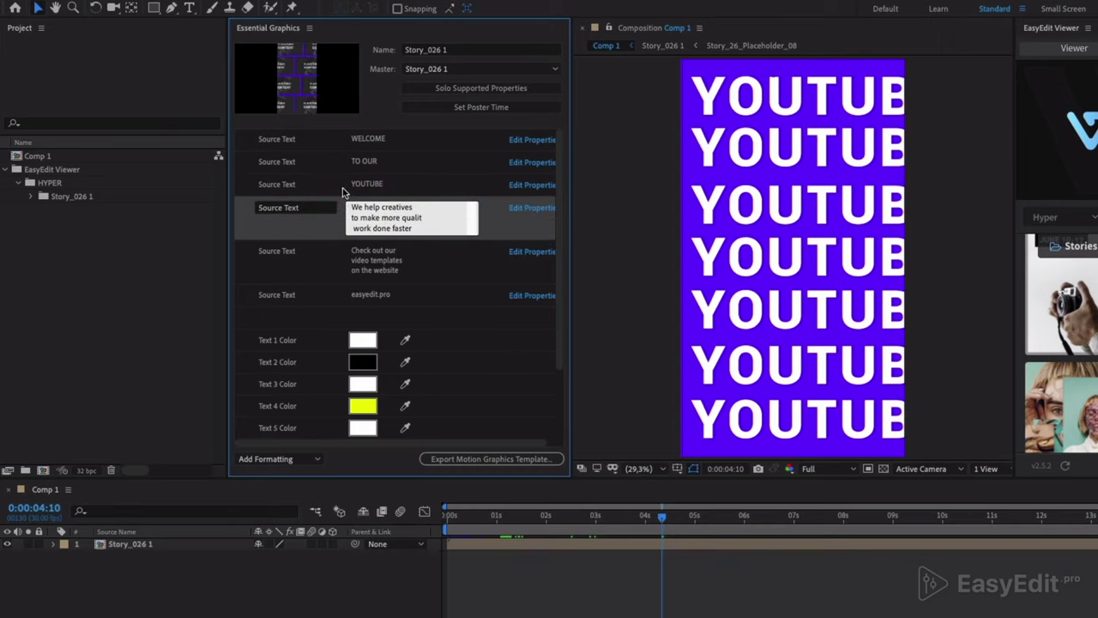
click(342, 190)
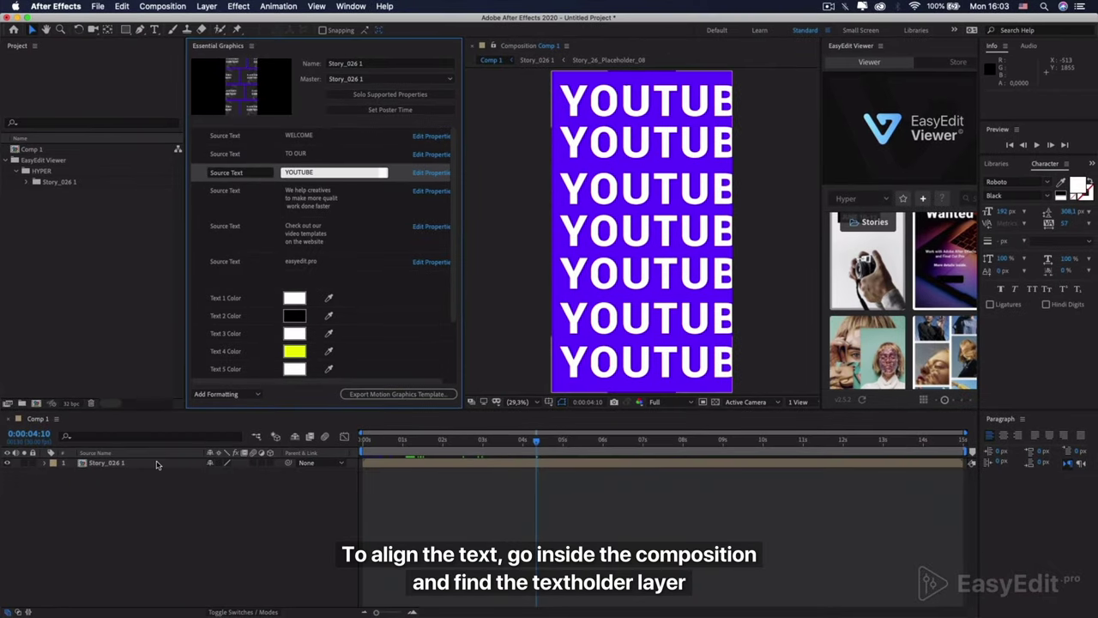
Step: Open the Story_26_Textholder precomp and reduce the YOUTUBE text's font size to 203 px
double_click(157, 464)
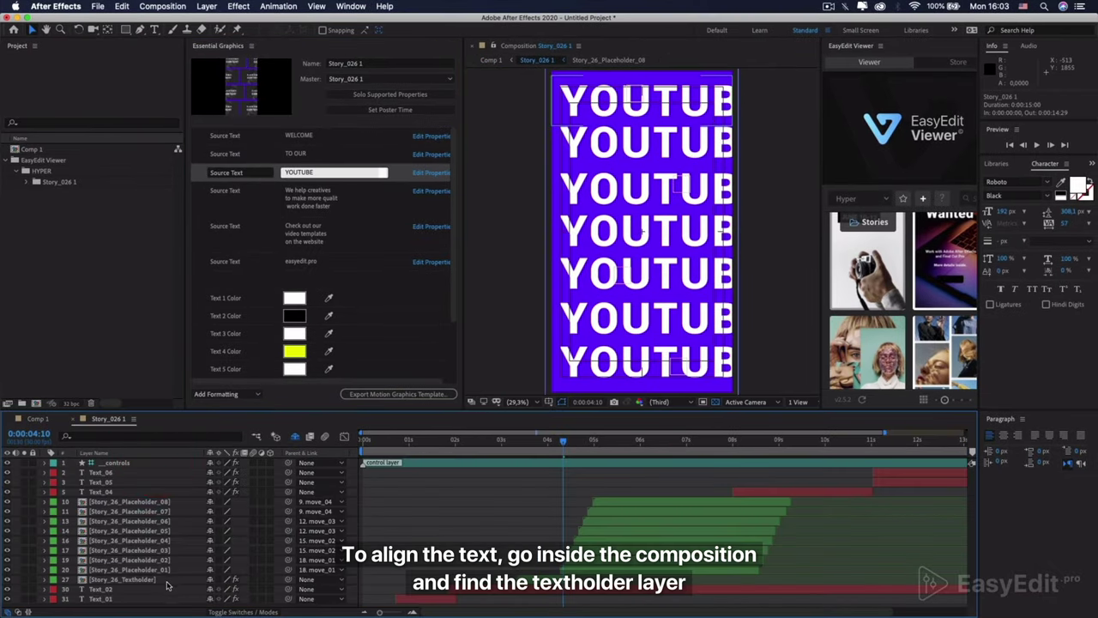
click(167, 580)
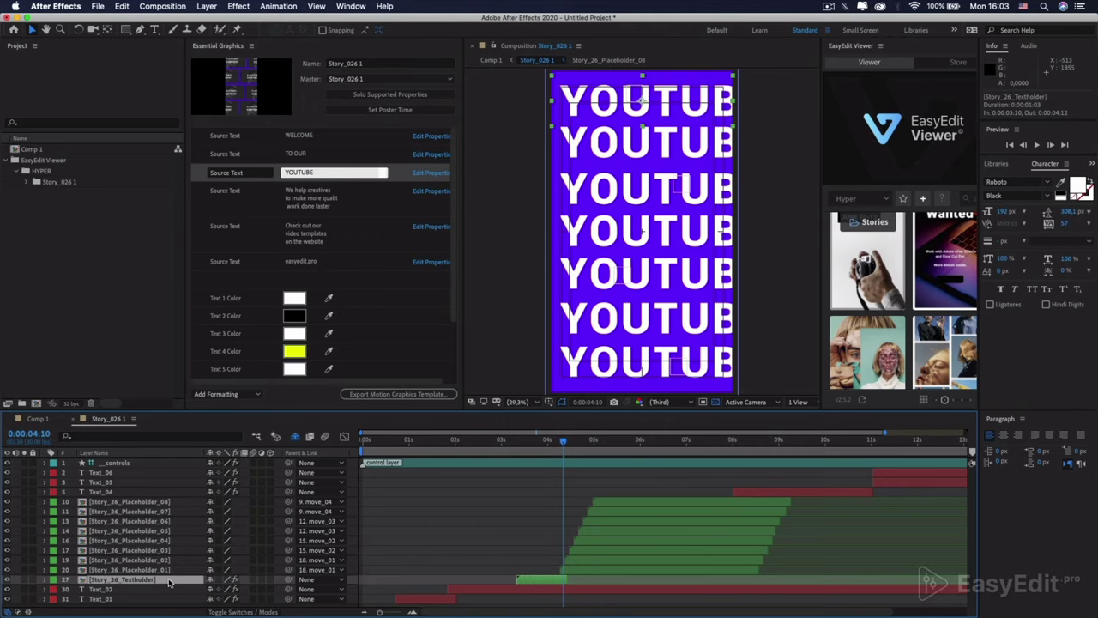
double_click(169, 581)
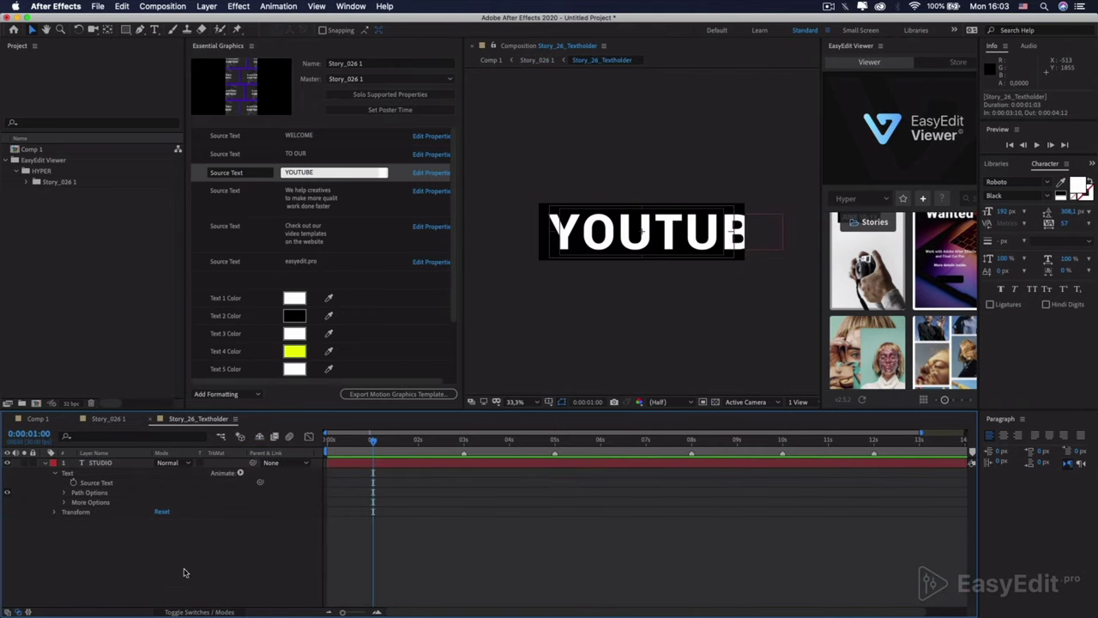
click(605, 245)
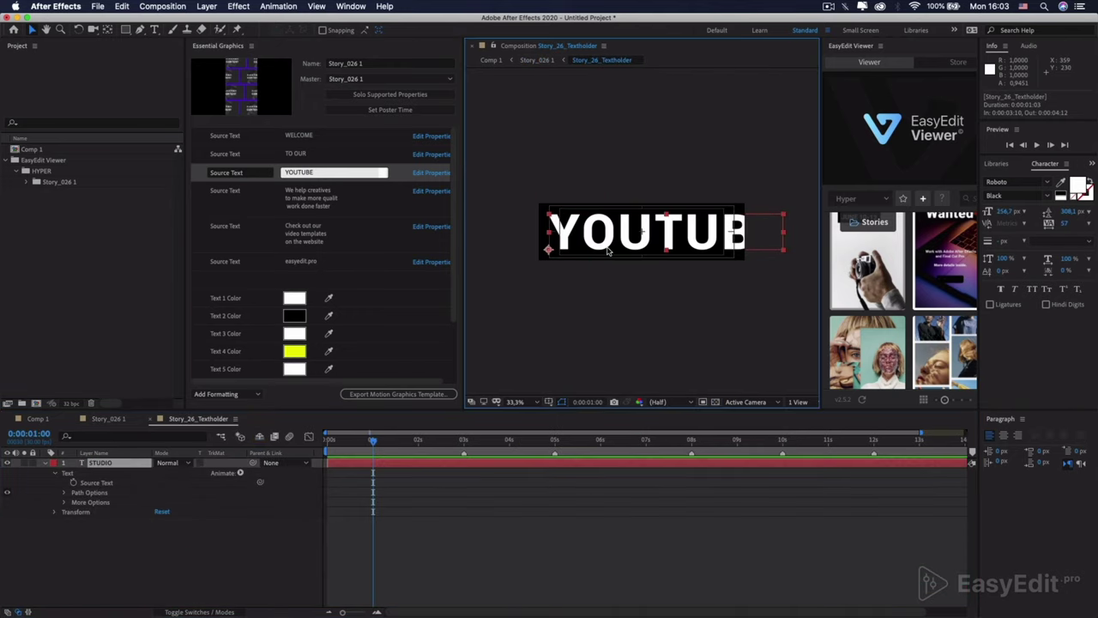
double_click(609, 247)
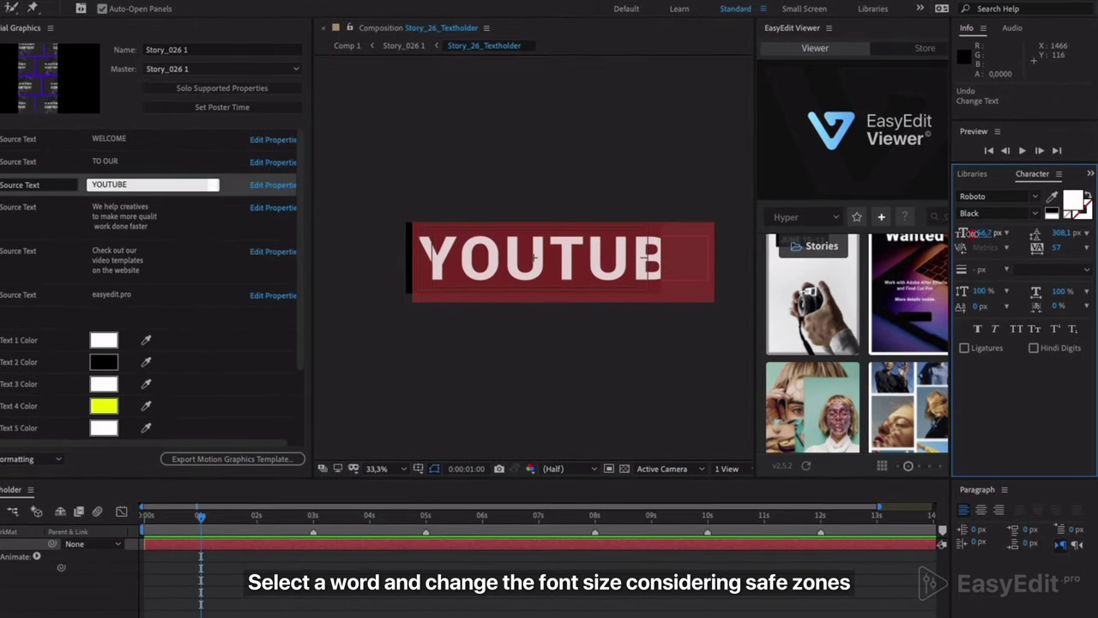
drag(966, 233, 942, 235)
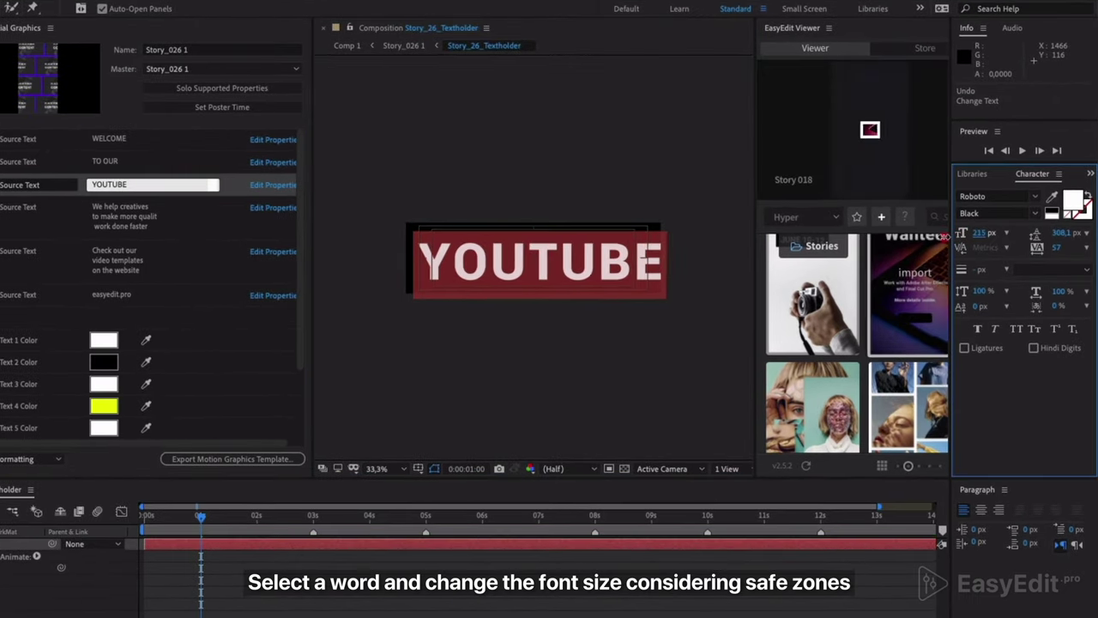
drag(942, 235, 938, 239)
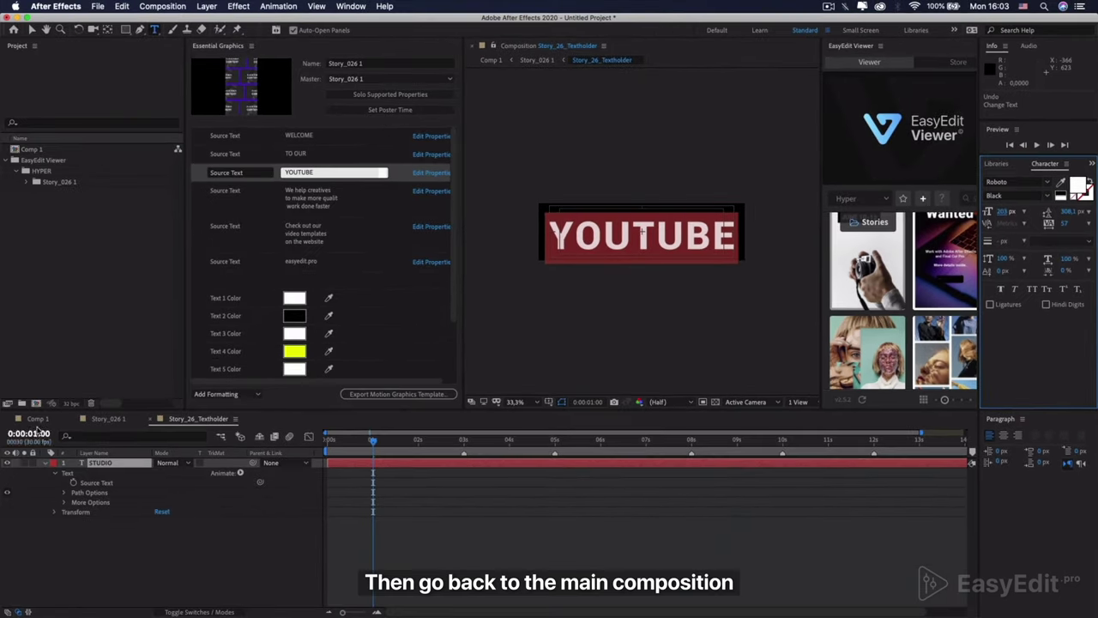
Step: Switch back to Comp 1 and preview it from 0:00 to check the YOUTUBE lines
click(37, 418)
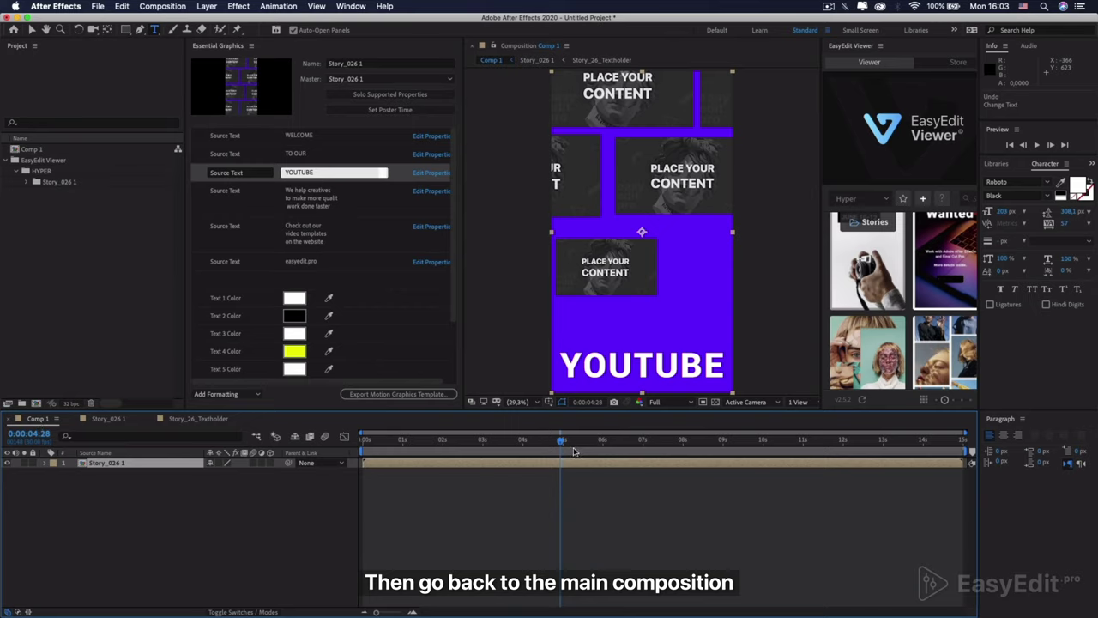
drag(523, 445, 364, 440)
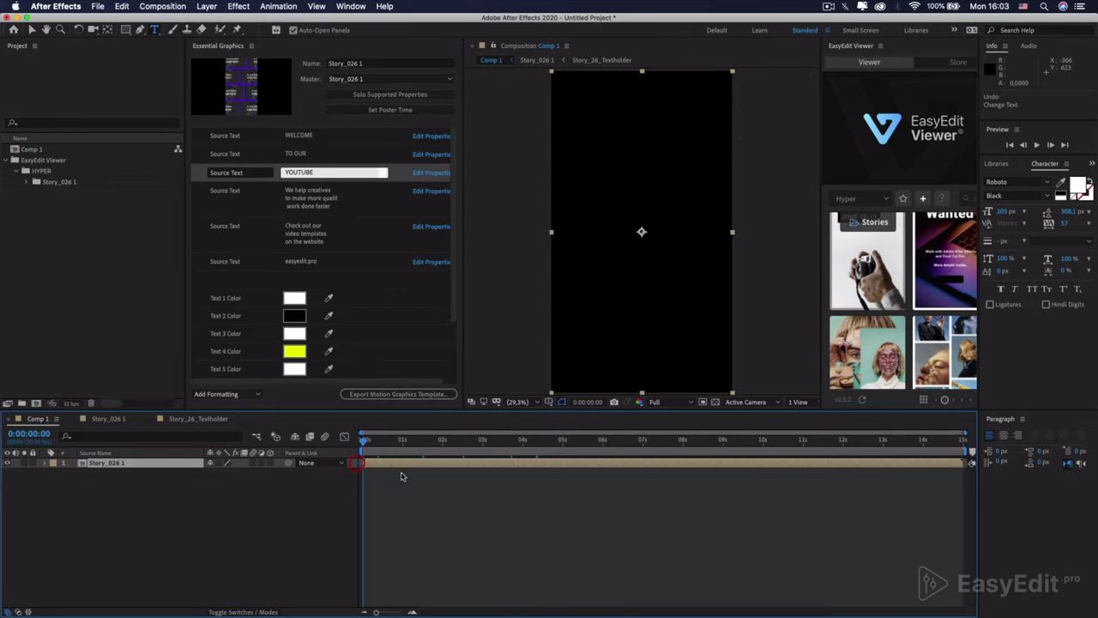
key(space)
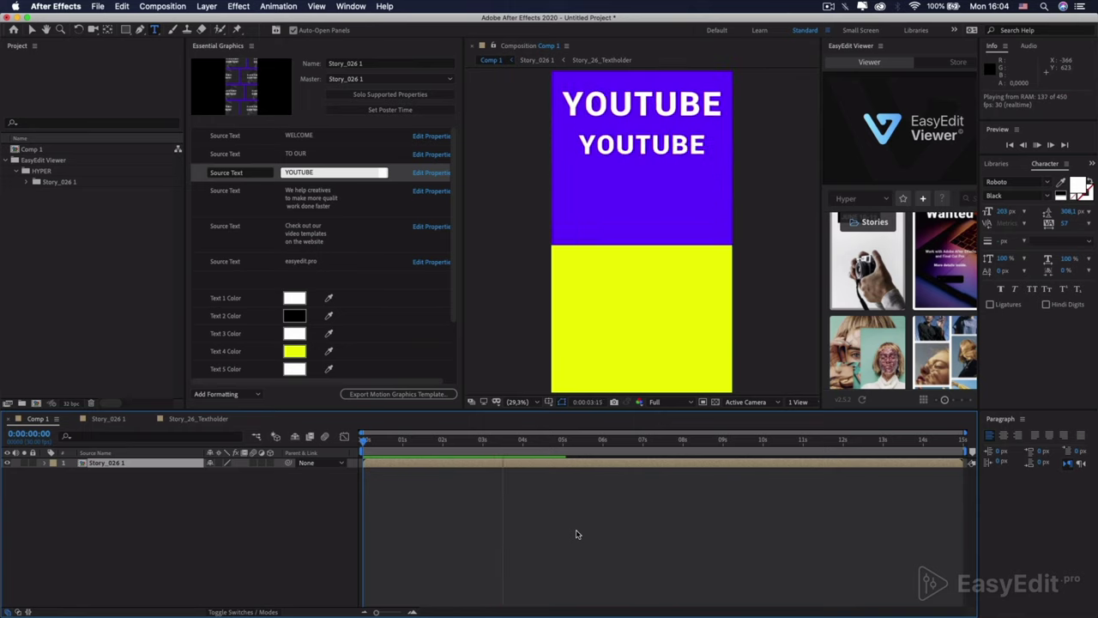
key(space)
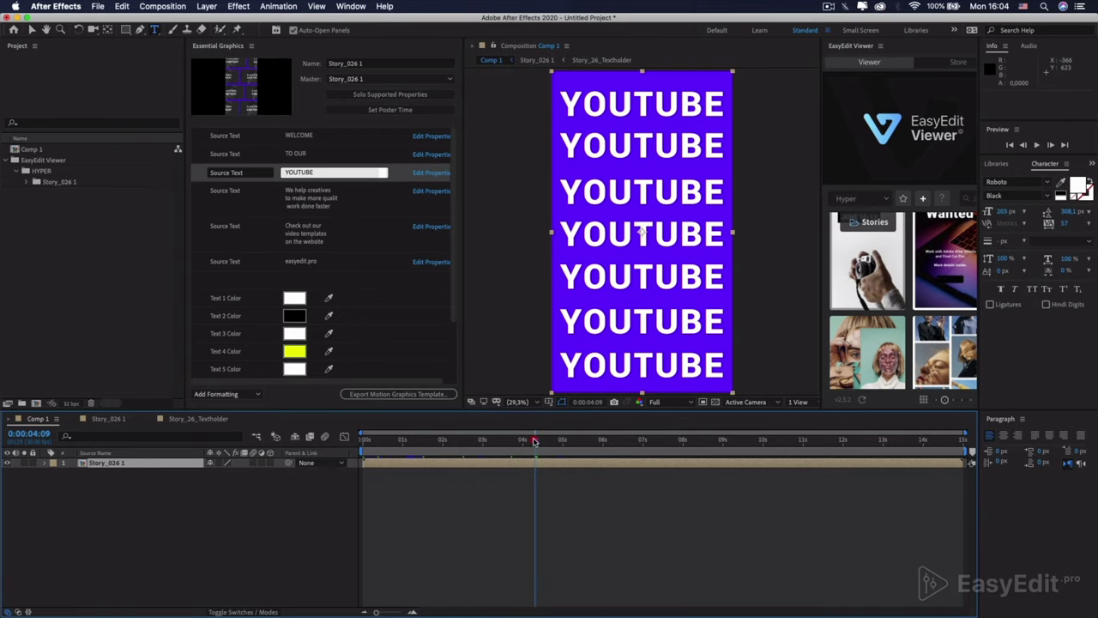
Step: Jump to the yellow TO OUR frame and scroll Essential Graphics to the Color 1–3 swatches
drag(534, 441, 480, 445)
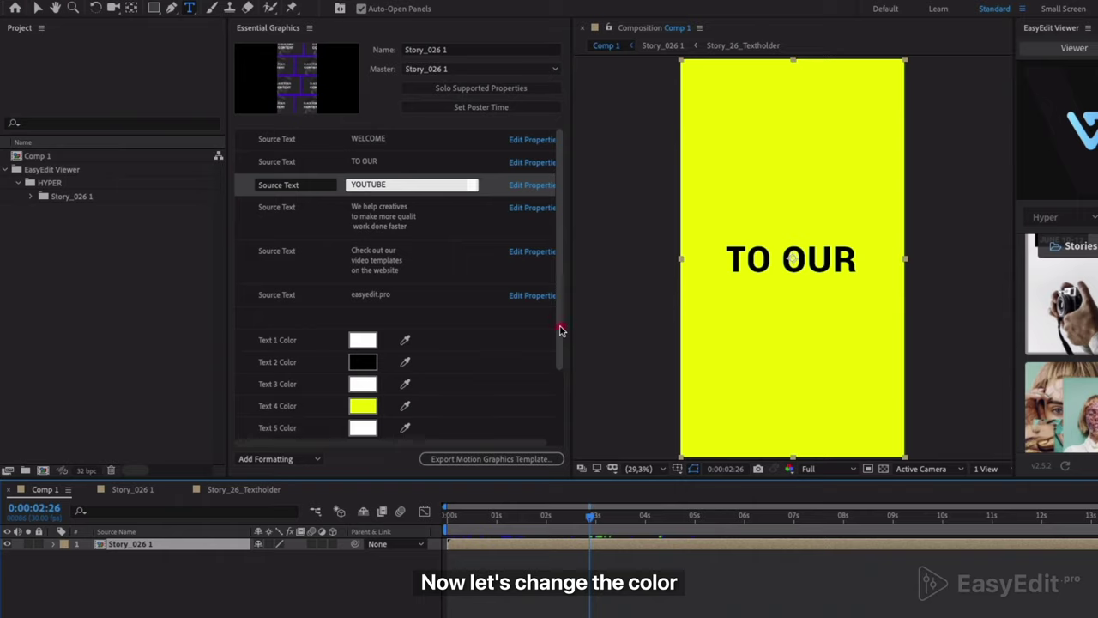
drag(560, 330, 561, 404)
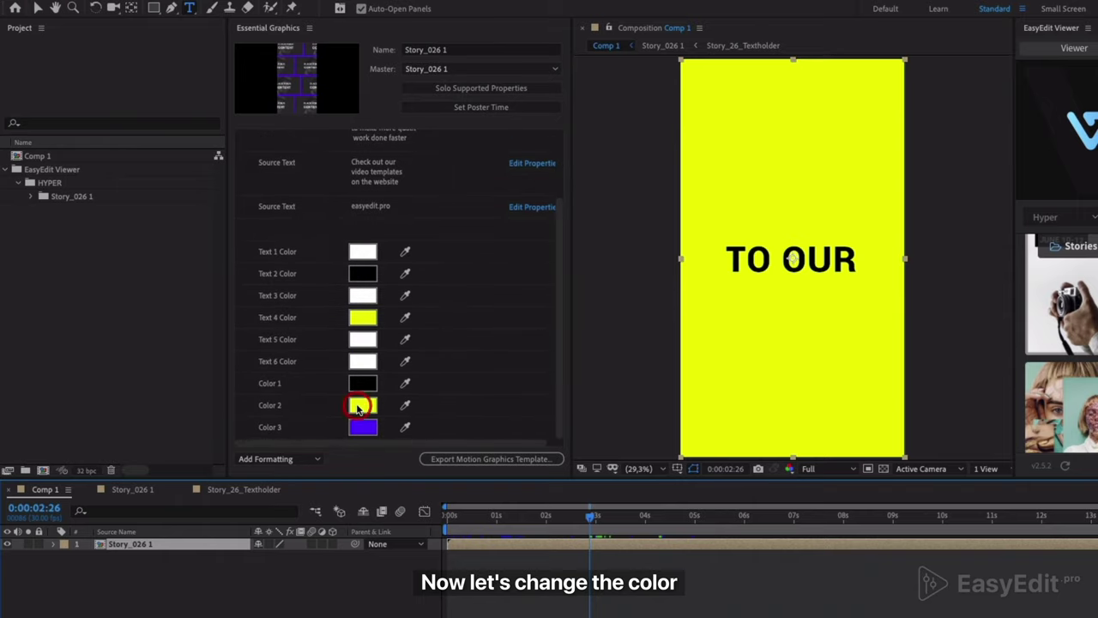
Step: Set Color 2 to white (FFFFFF) so the TO OUR background turns white
click(359, 406)
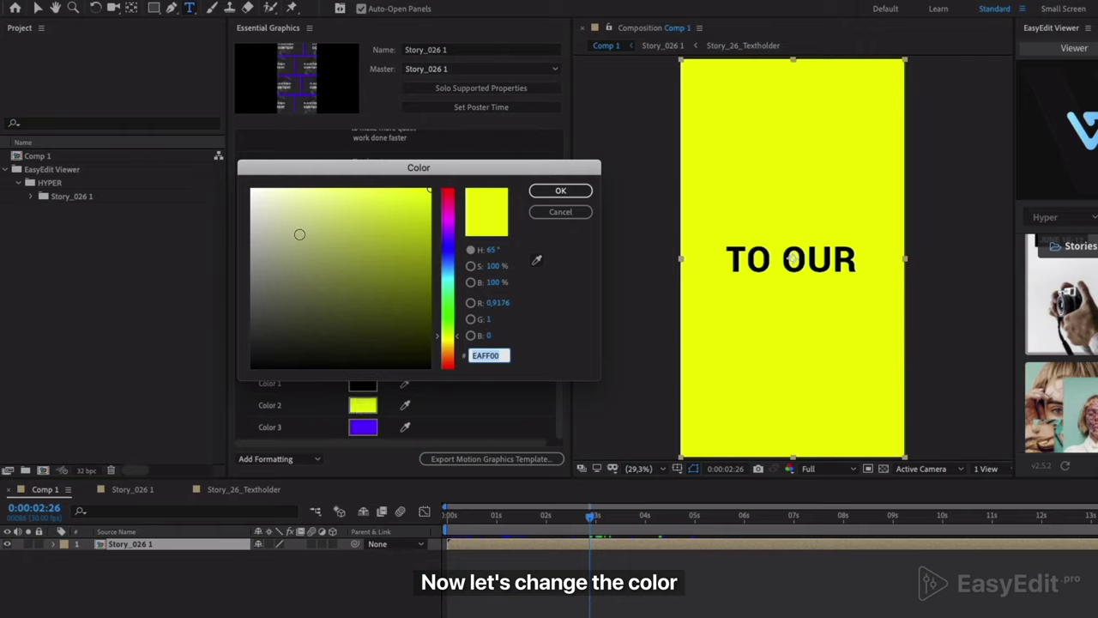
drag(269, 200, 246, 186)
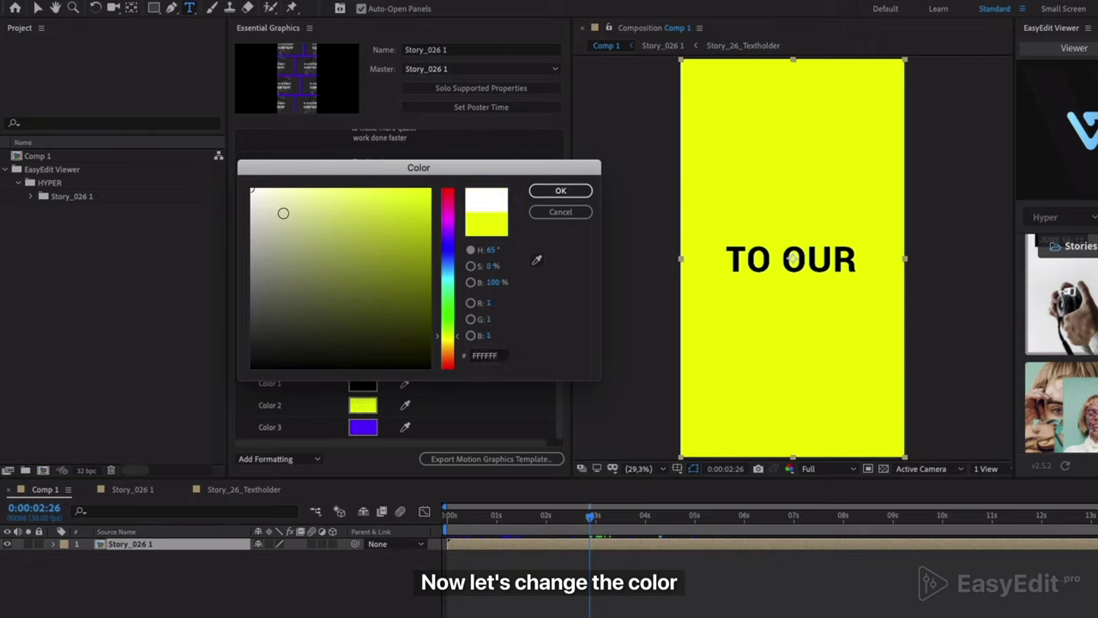
click(554, 191)
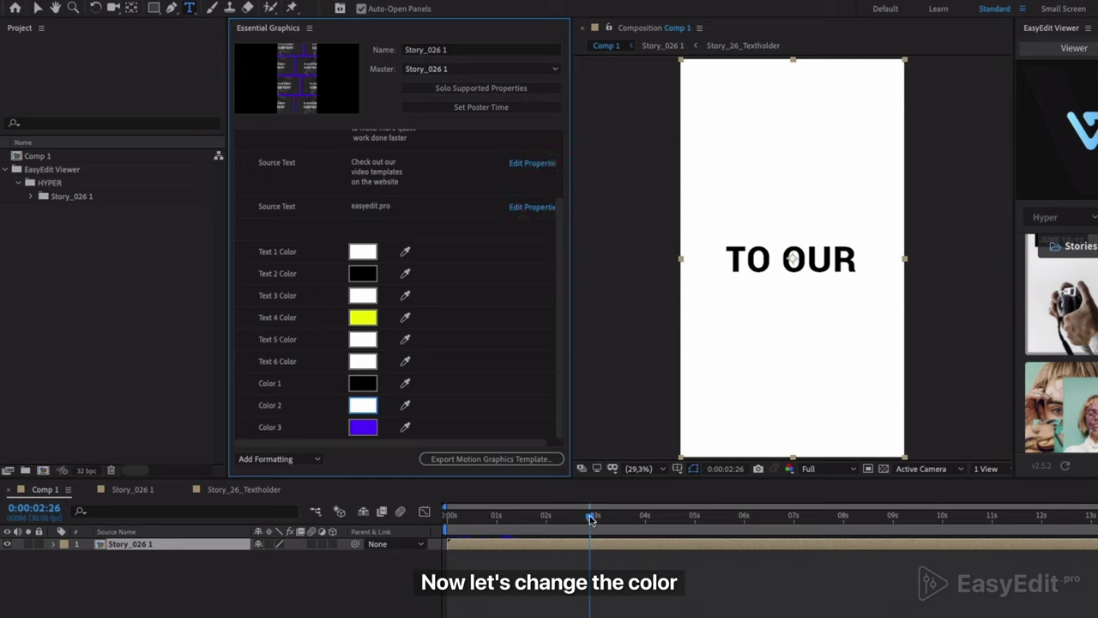
drag(590, 519, 648, 519)
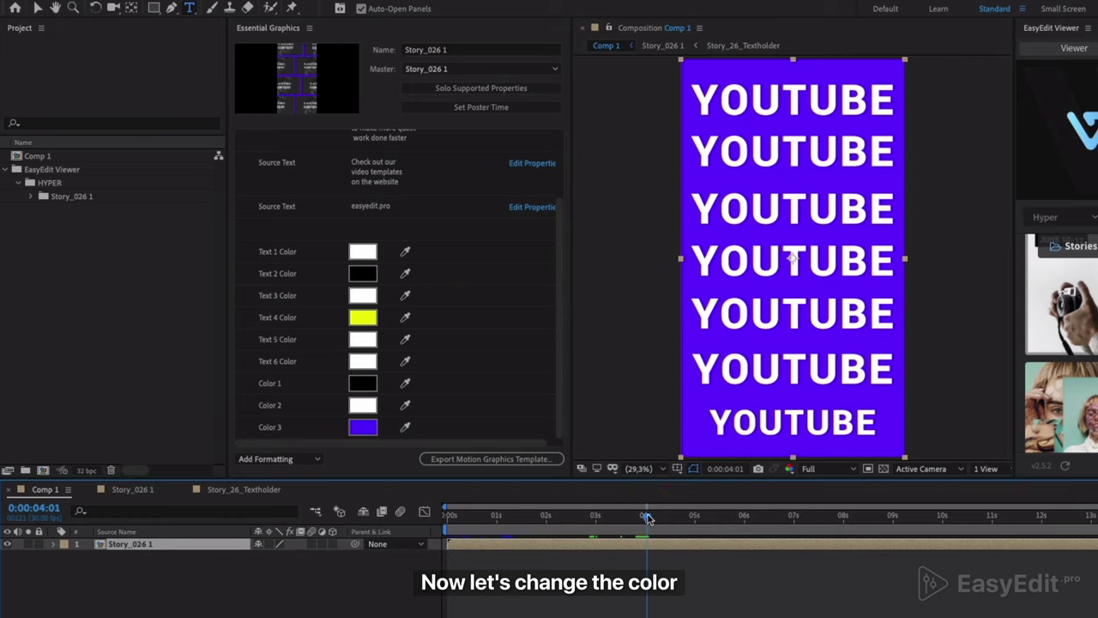
Step: Set Color 3 to red (FF0000) and check the red YOUTUBE frames
click(370, 429)
click(448, 210)
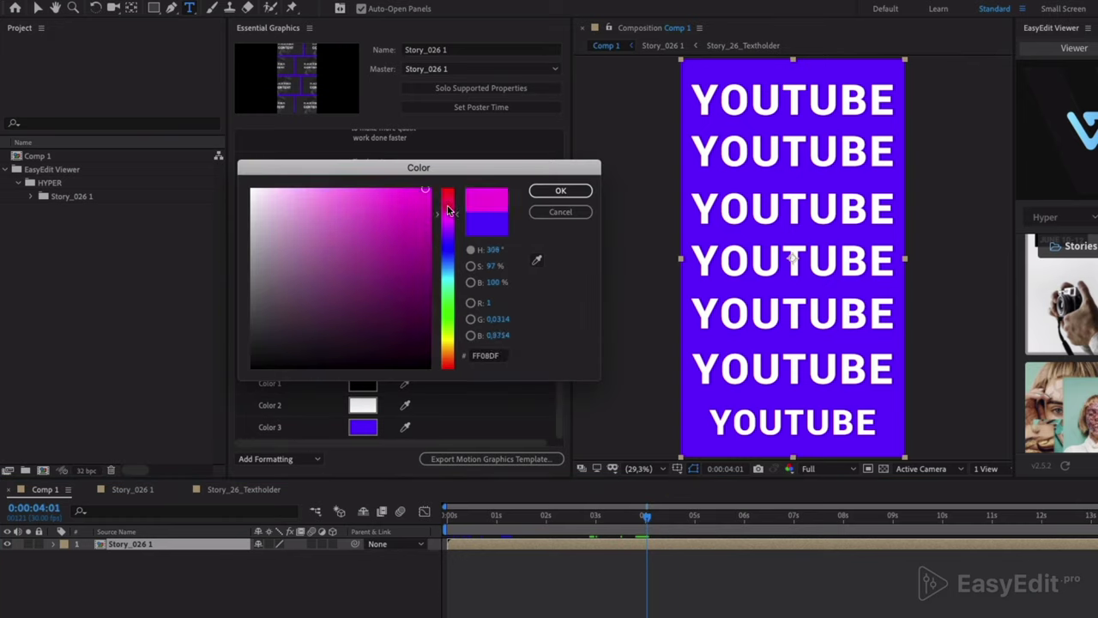
drag(448, 210, 447, 176)
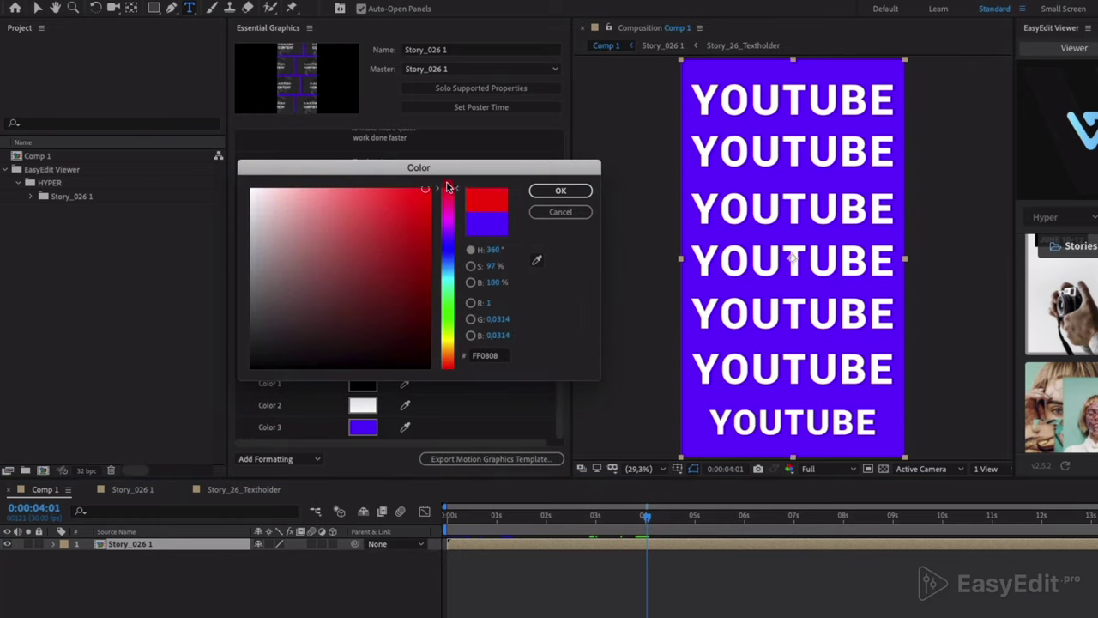
click(558, 190)
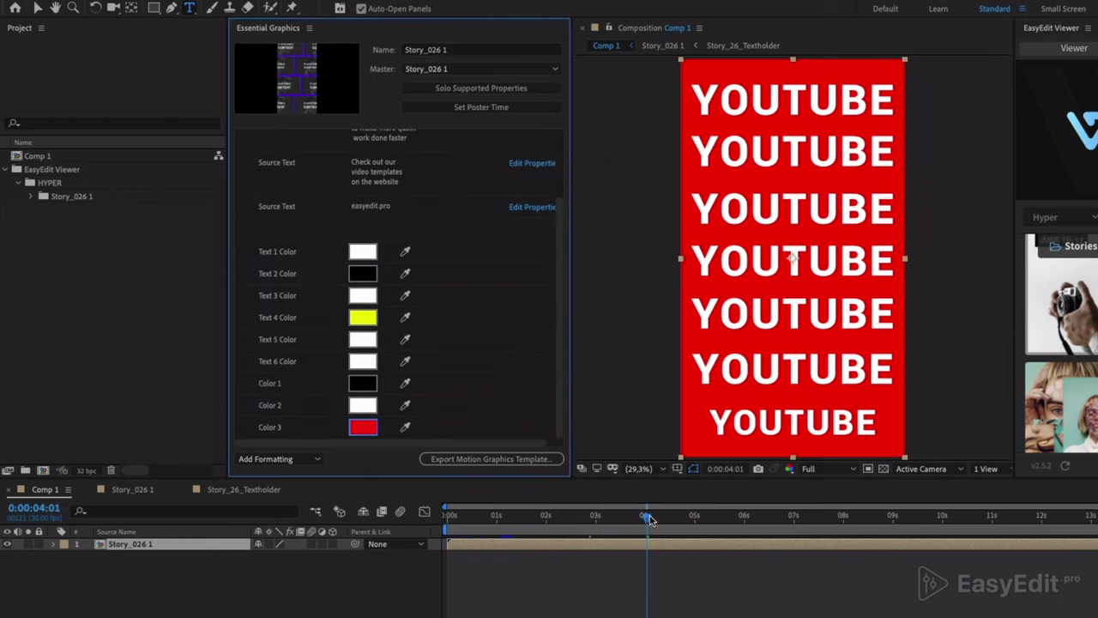
drag(649, 518, 447, 519)
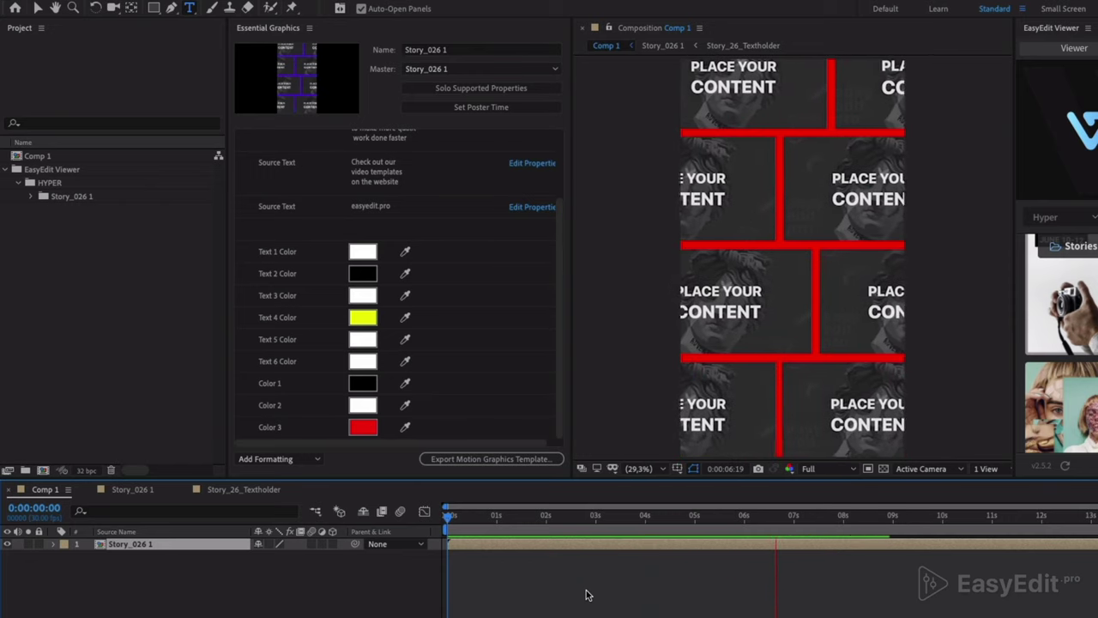
Step: Stop playback, go to 0:00:09:10, and scroll Essential Graphics back to the top
key(space)
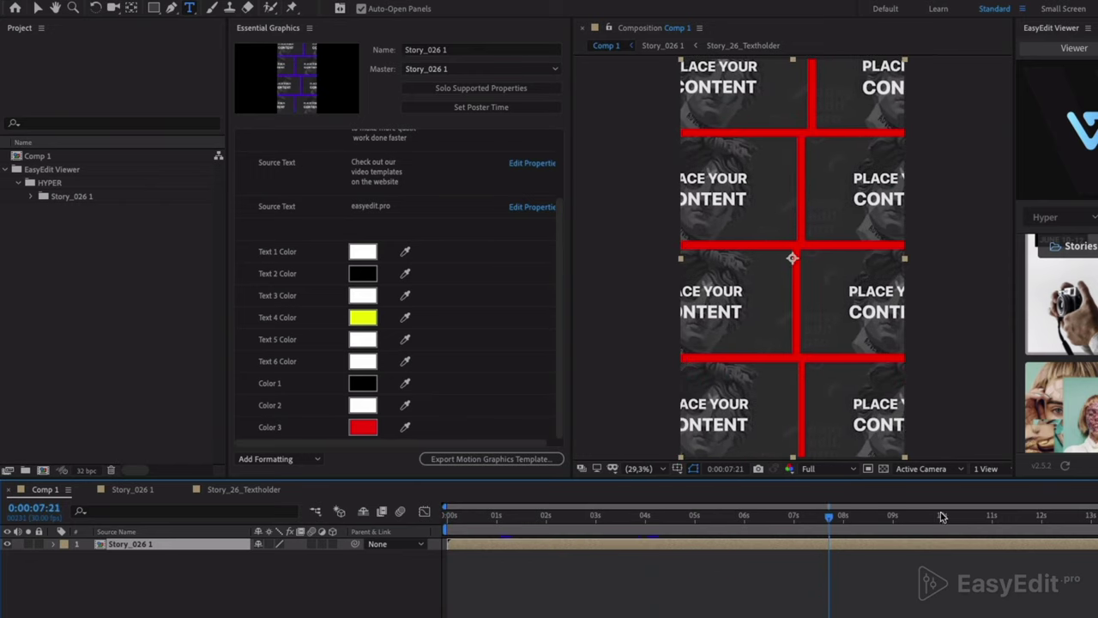
drag(830, 516, 910, 523)
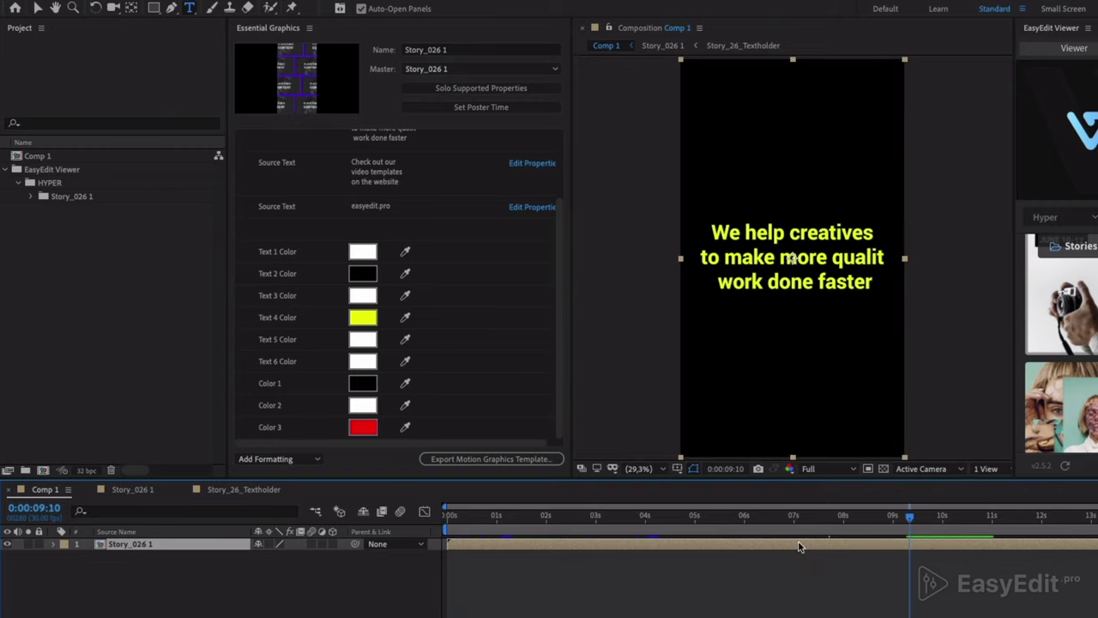
drag(561, 321, 559, 210)
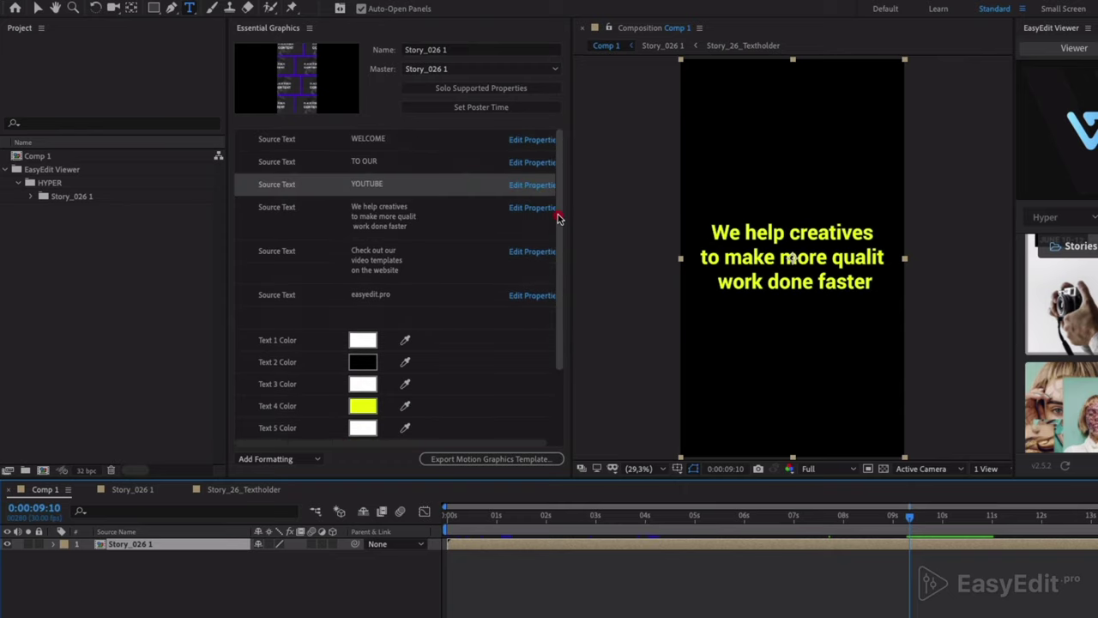
Step: Change the fourth Source Text to three lines: 'All About', 'Motion Design', 'And More'
click(397, 223)
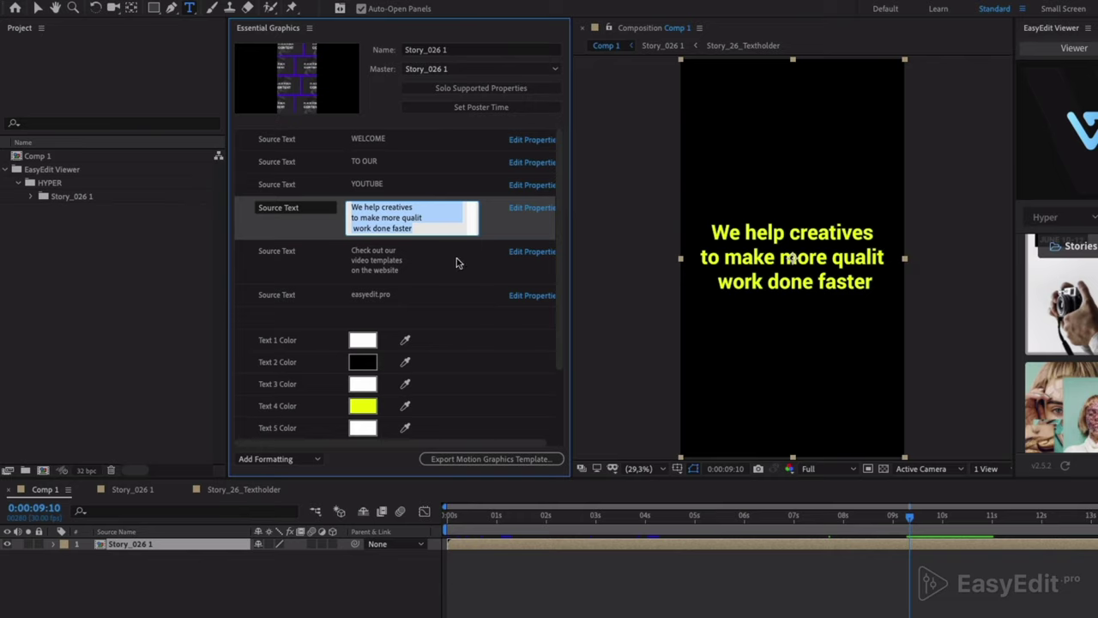
text(All About)
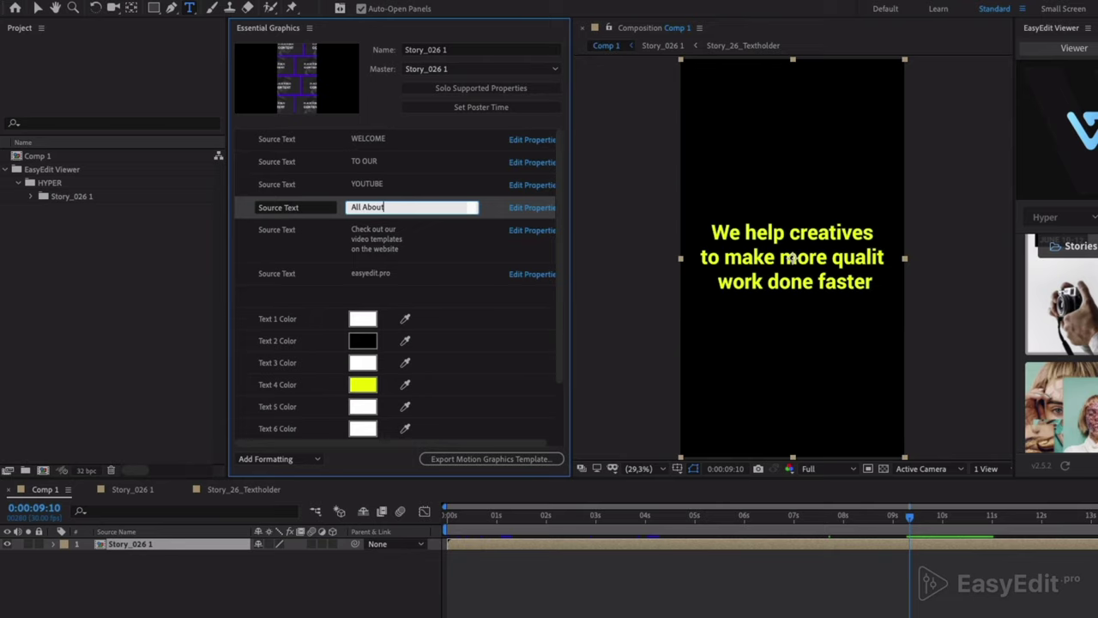
key(Return)
text(Motion Design)
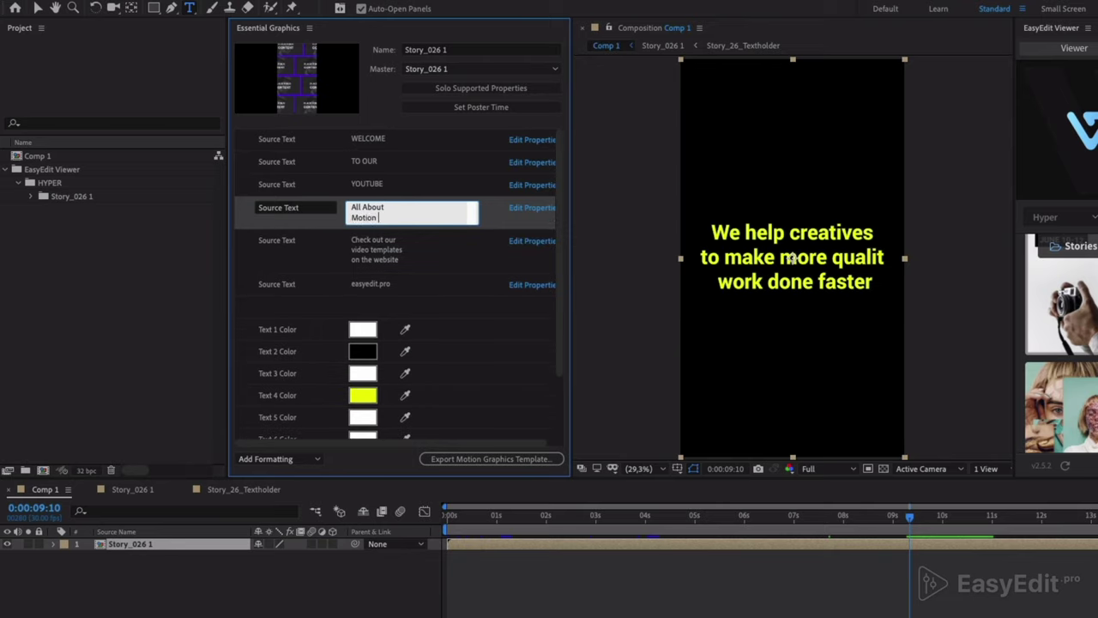
key(Return)
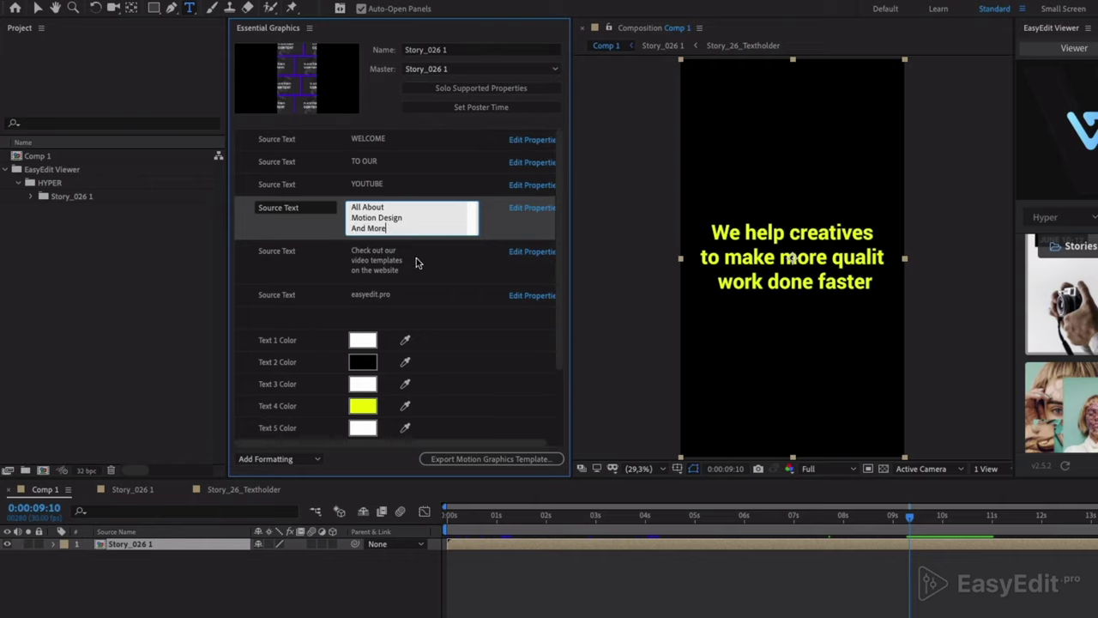
click(343, 260)
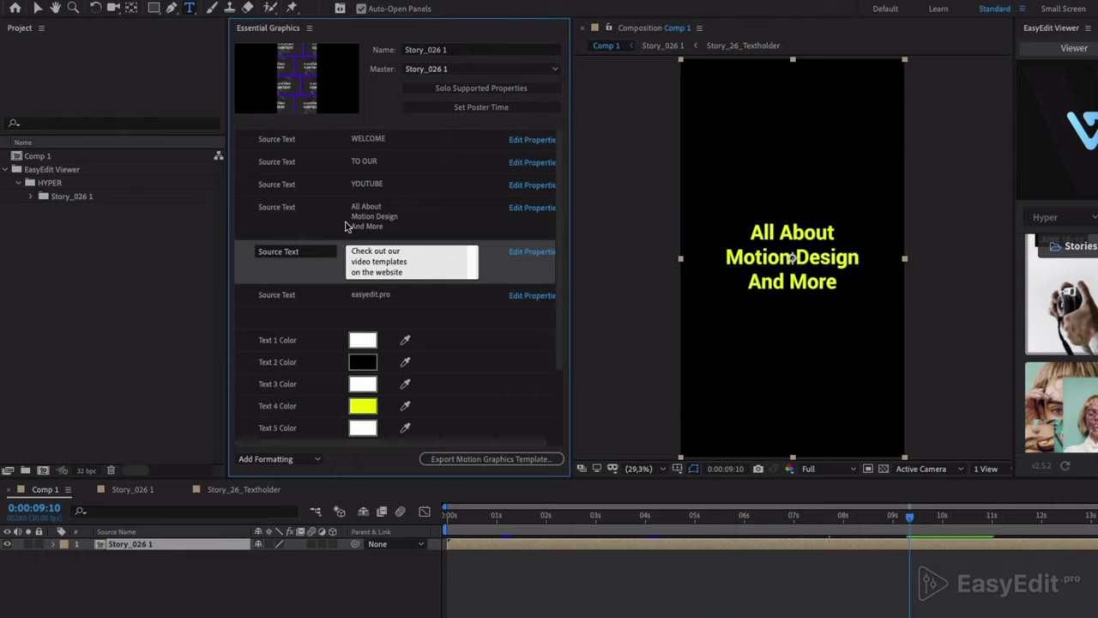
click(347, 227)
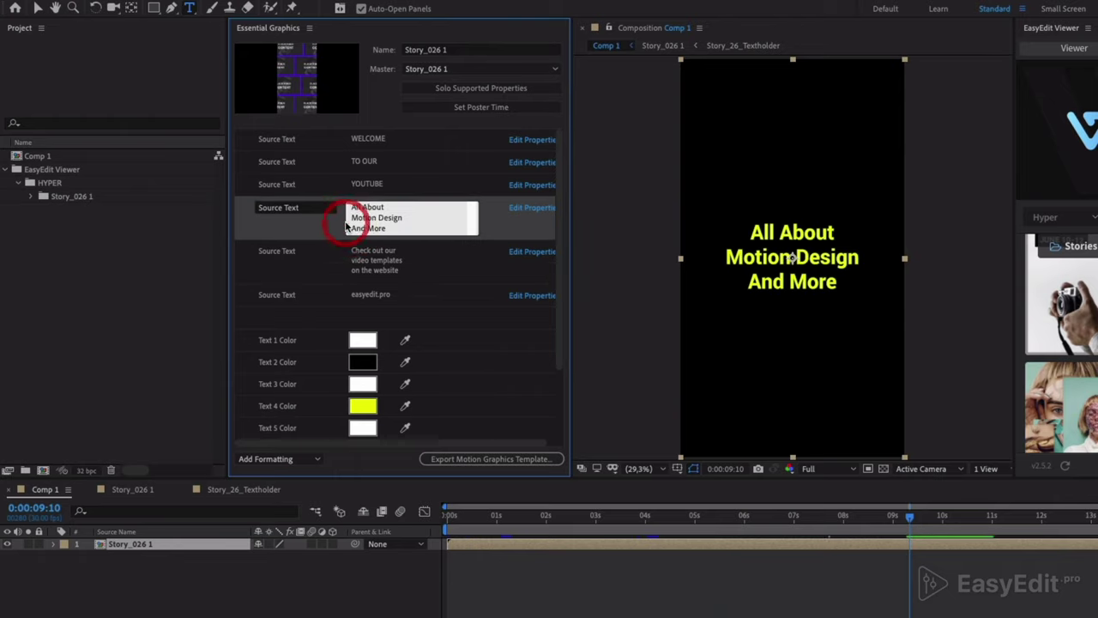
Step: Set Text 4 Color to pure white, then scrub ahead to the red closing frame
click(365, 406)
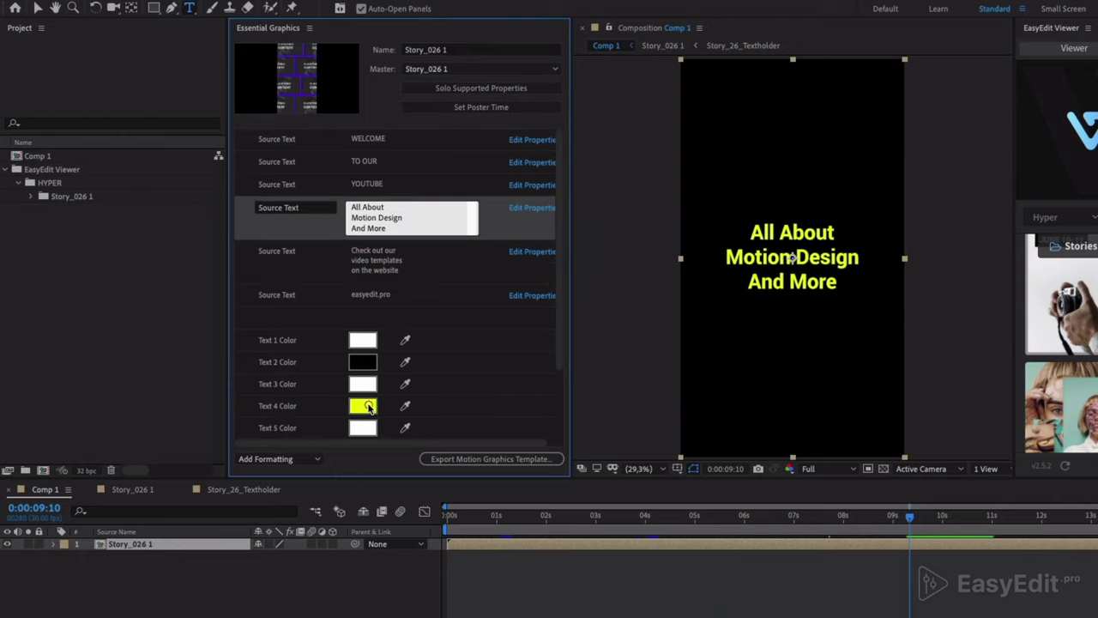
click(262, 206)
drag(262, 205, 224, 182)
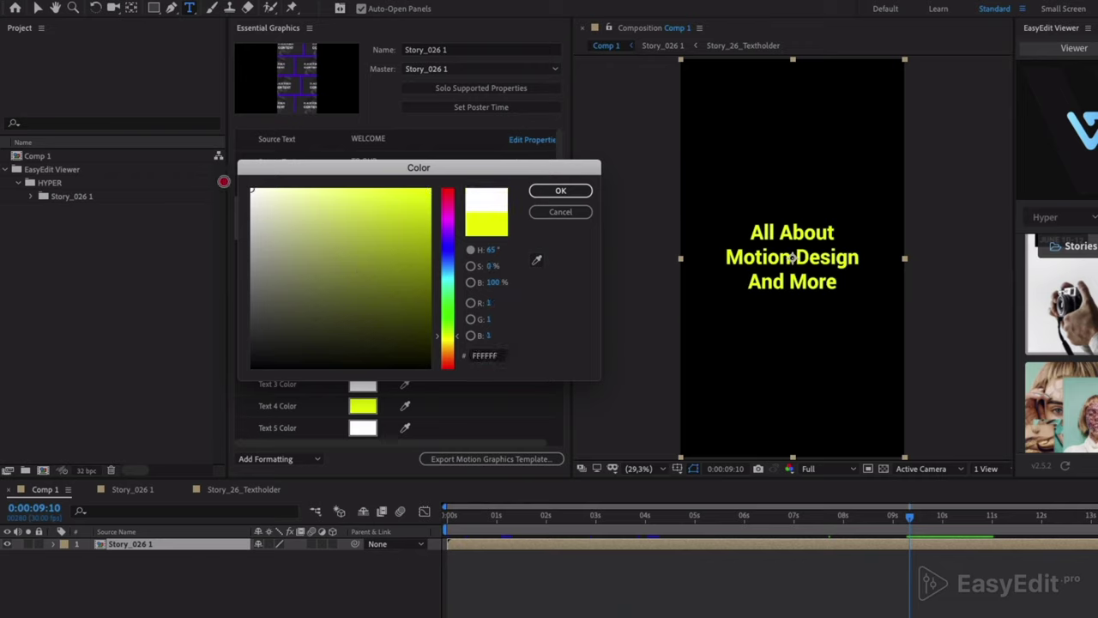
click(541, 193)
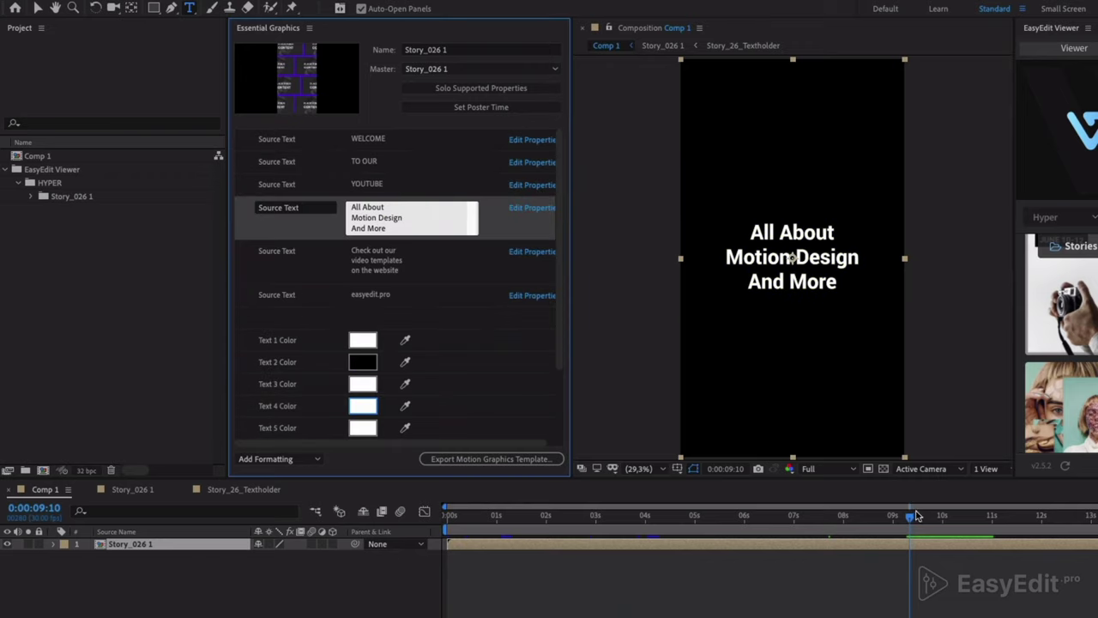
drag(916, 514, 1026, 517)
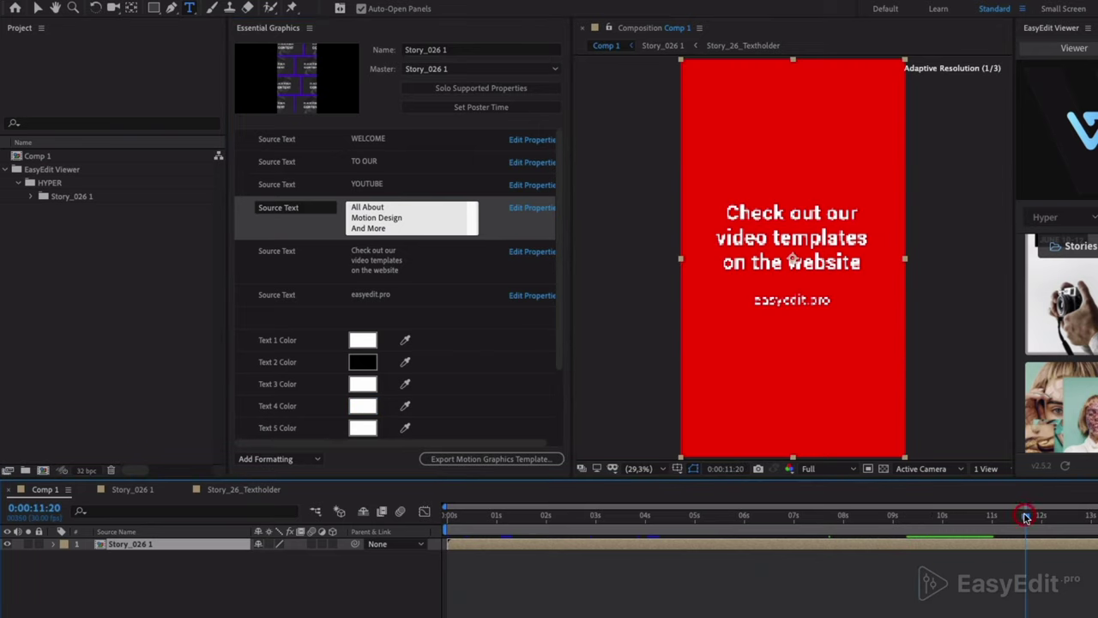
Step: Replace the fifth Source Text with EasyEdit.pro and the last field with See You
click(386, 266)
drag(403, 272, 333, 253)
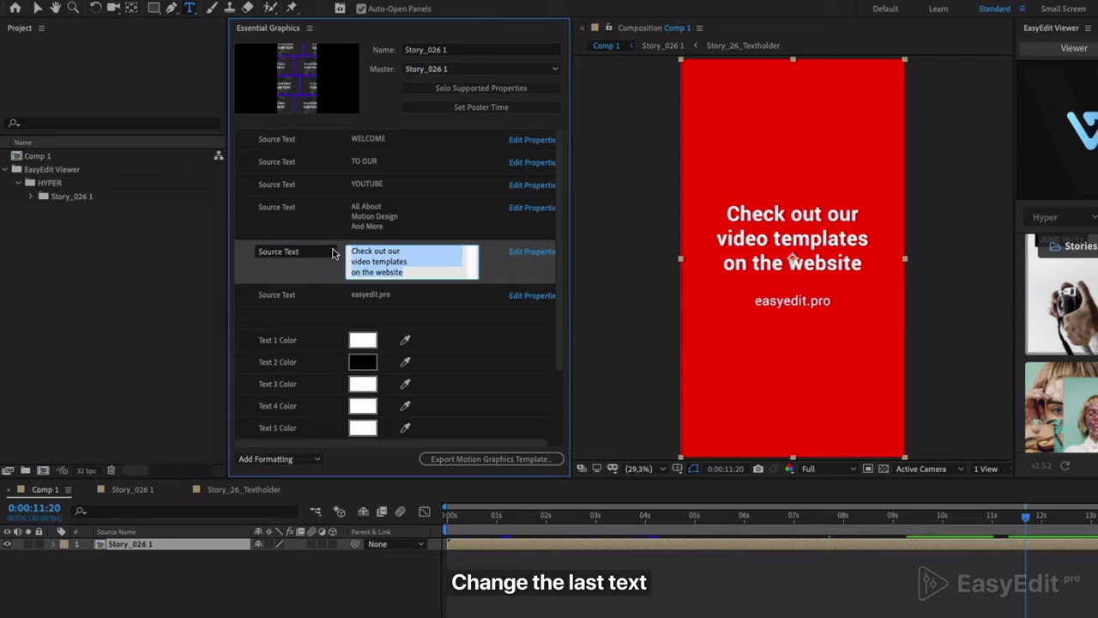
key(BackSpace)
text(EasyEdit.pro)
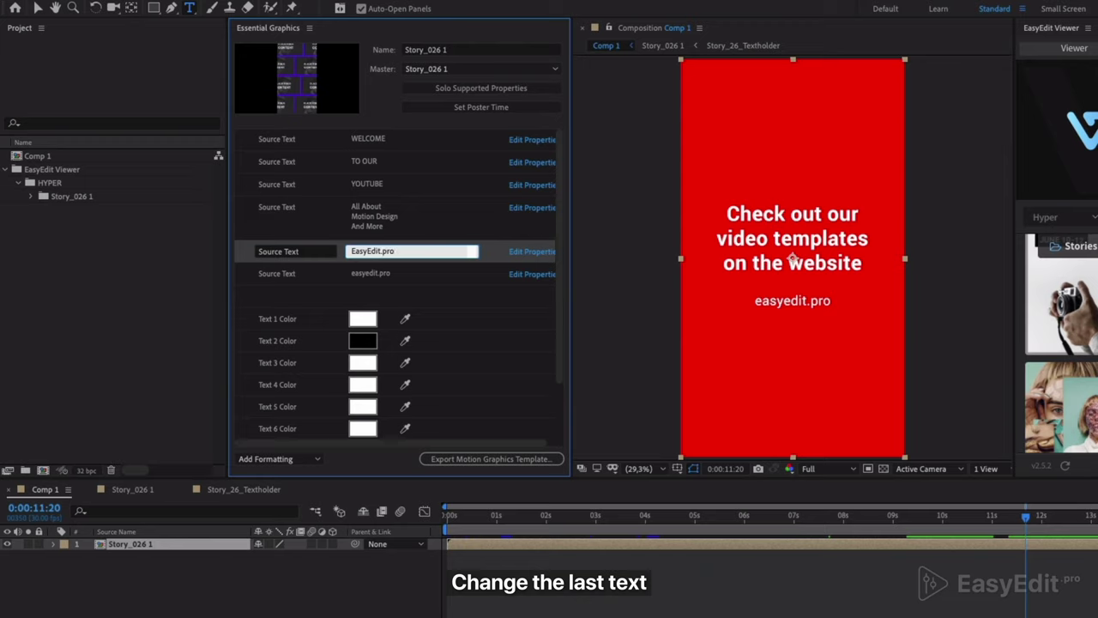
click(376, 275)
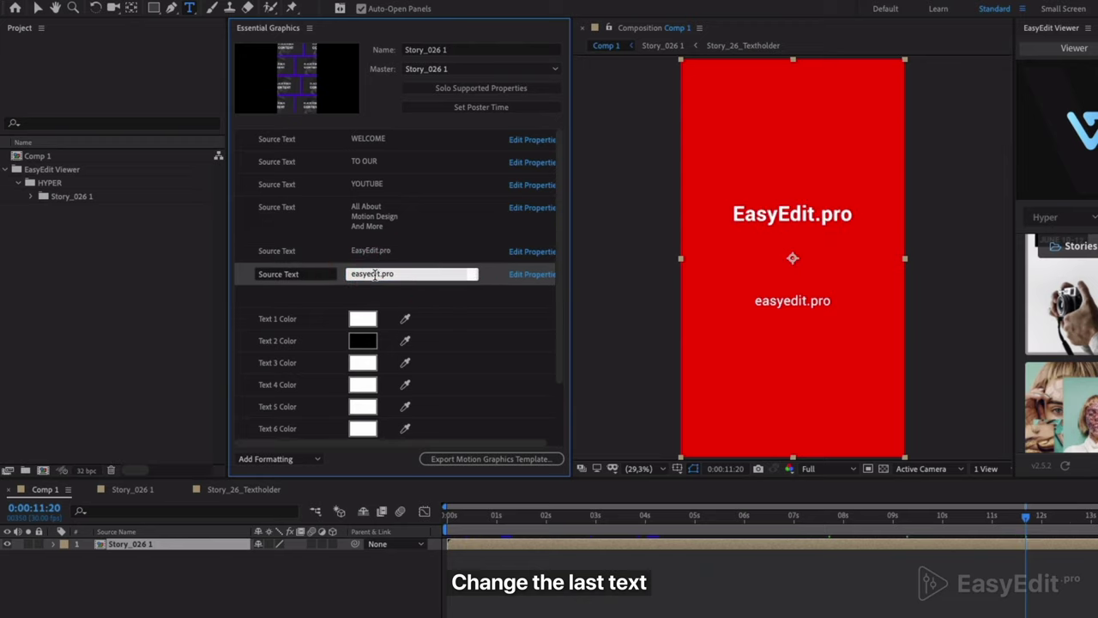
double_click(377, 275)
text(See You)
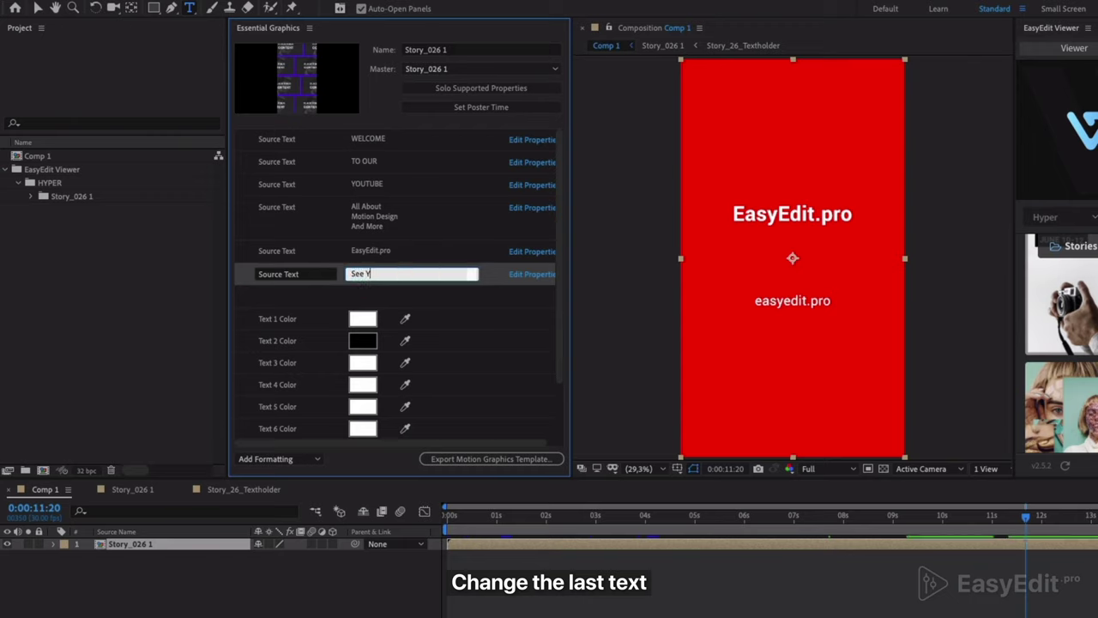
click(407, 257)
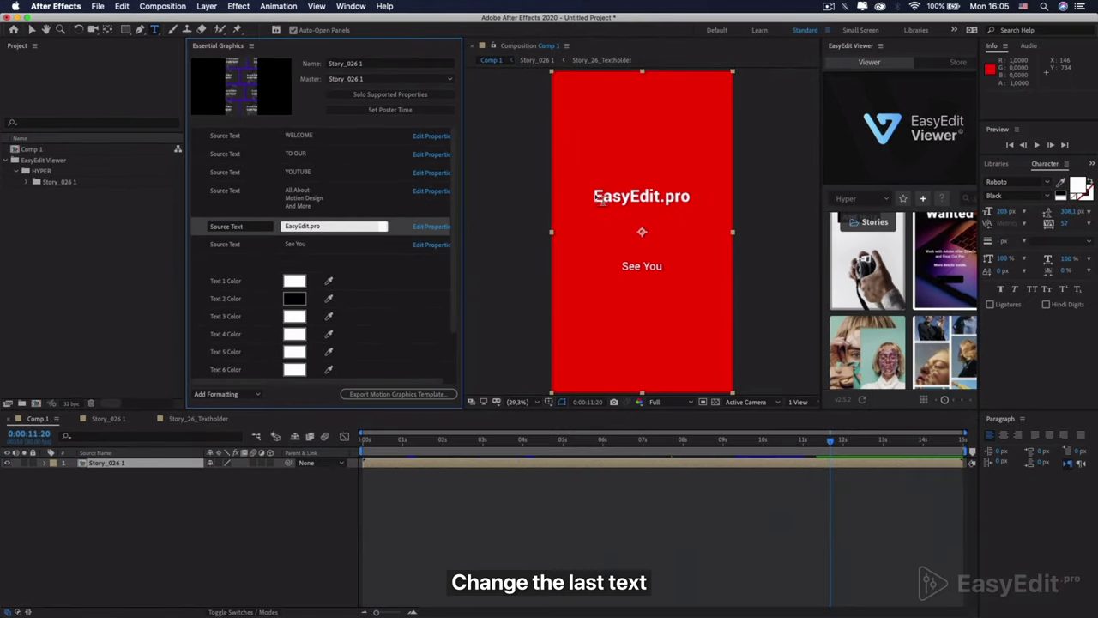
Step: Inside Story_026 1, drag the Text_05 EasyEdit.pro layer down about 40 px toward See You
key(v)
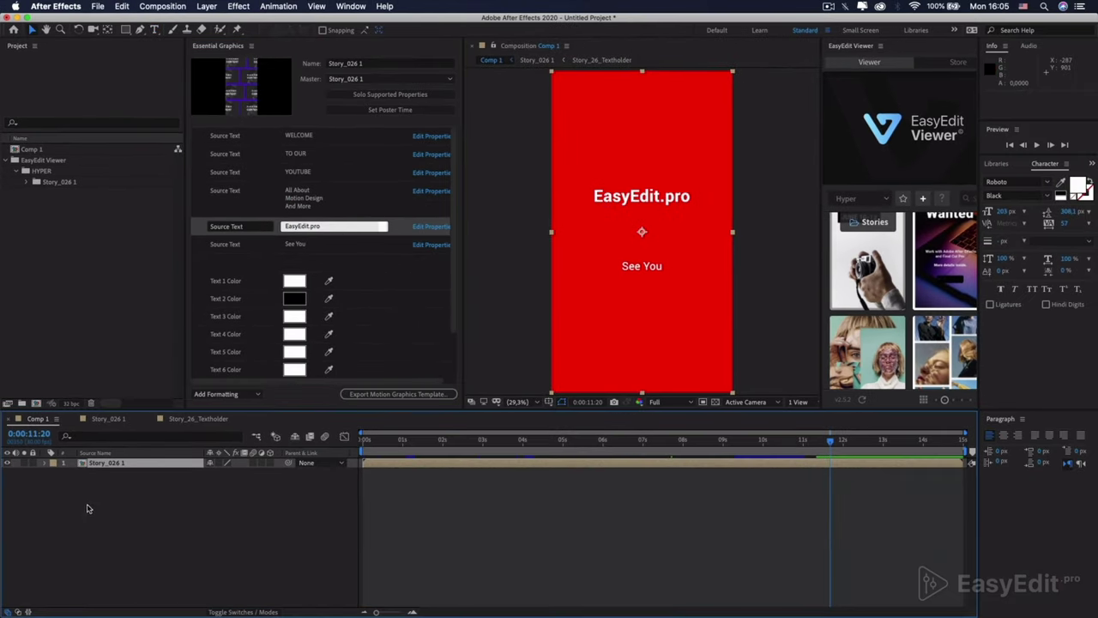
double_click(98, 464)
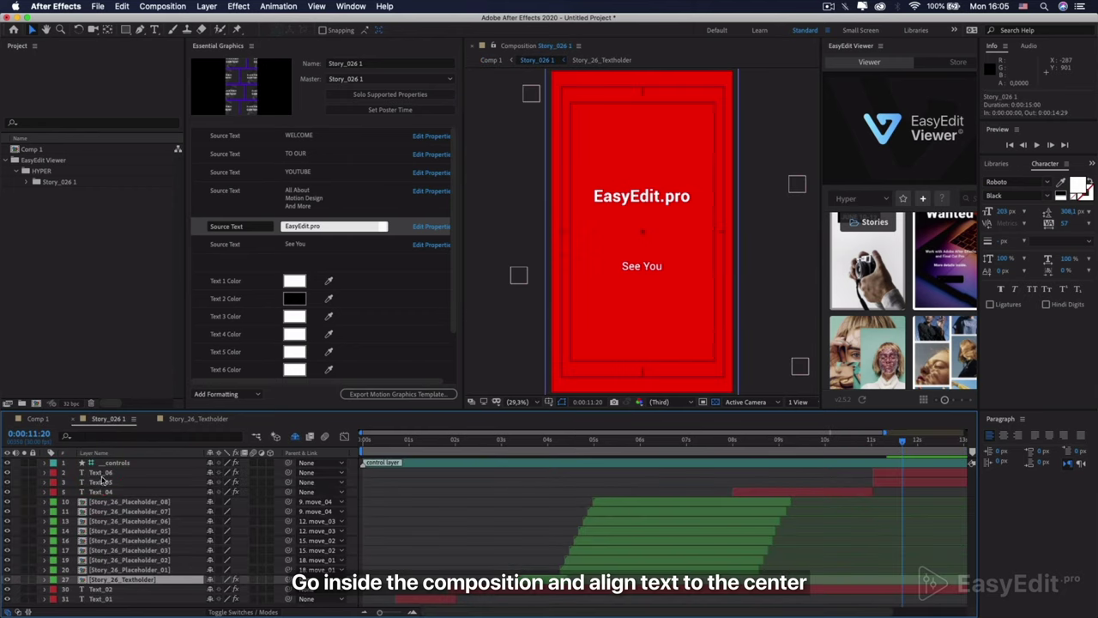
click(631, 198)
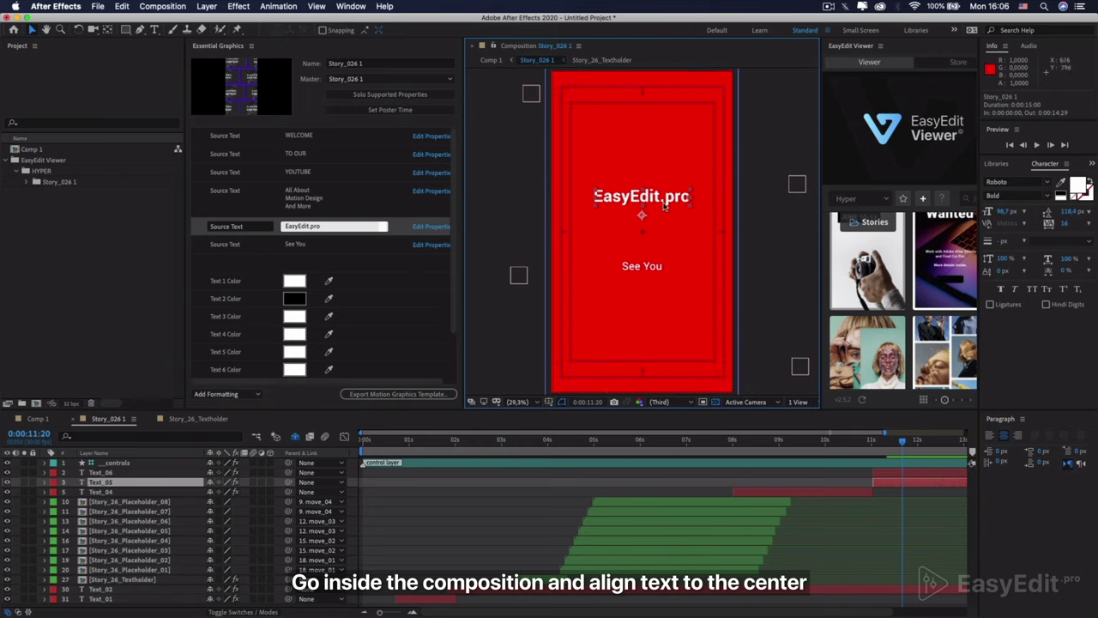
drag(663, 199, 666, 234)
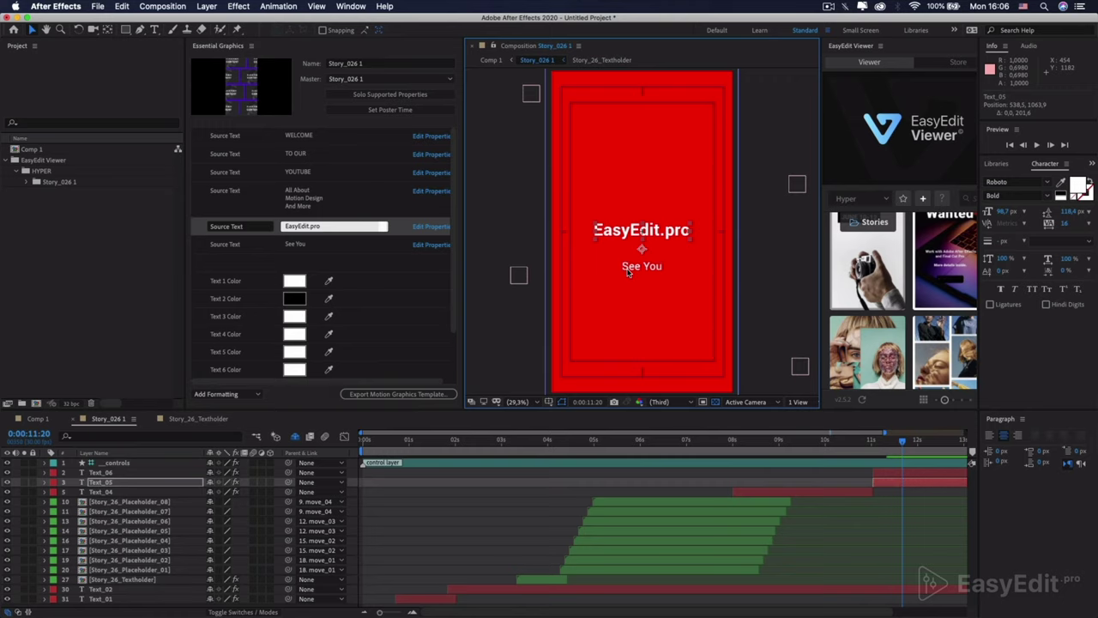
Step: Back in Comp 1, preview the story from the start, then scrub to 0:00:07:13
click(37, 418)
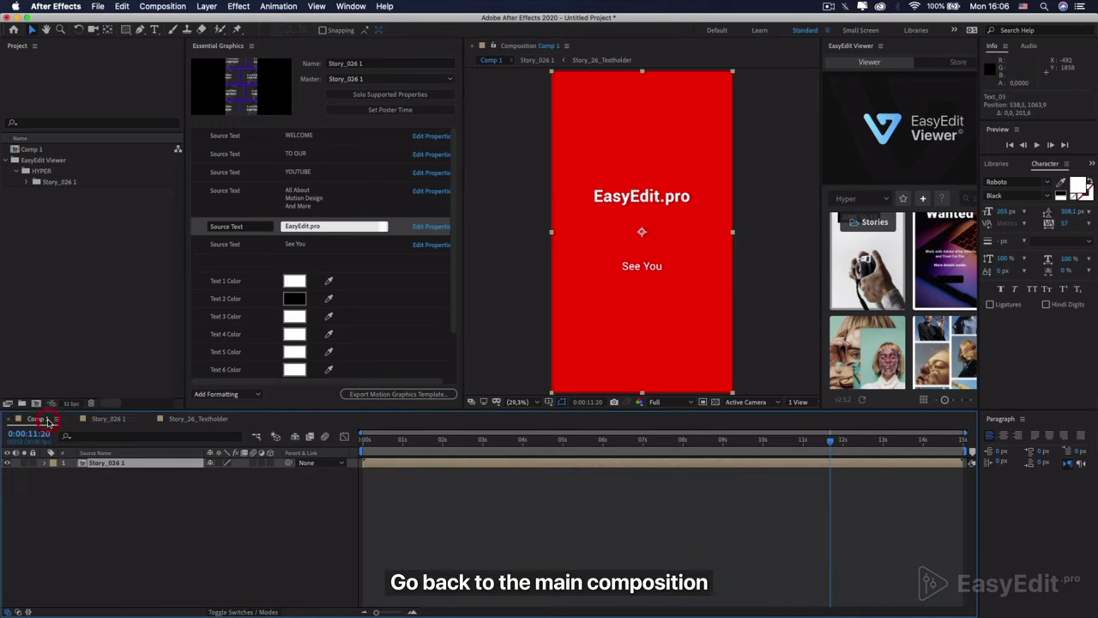
drag(832, 444, 363, 443)
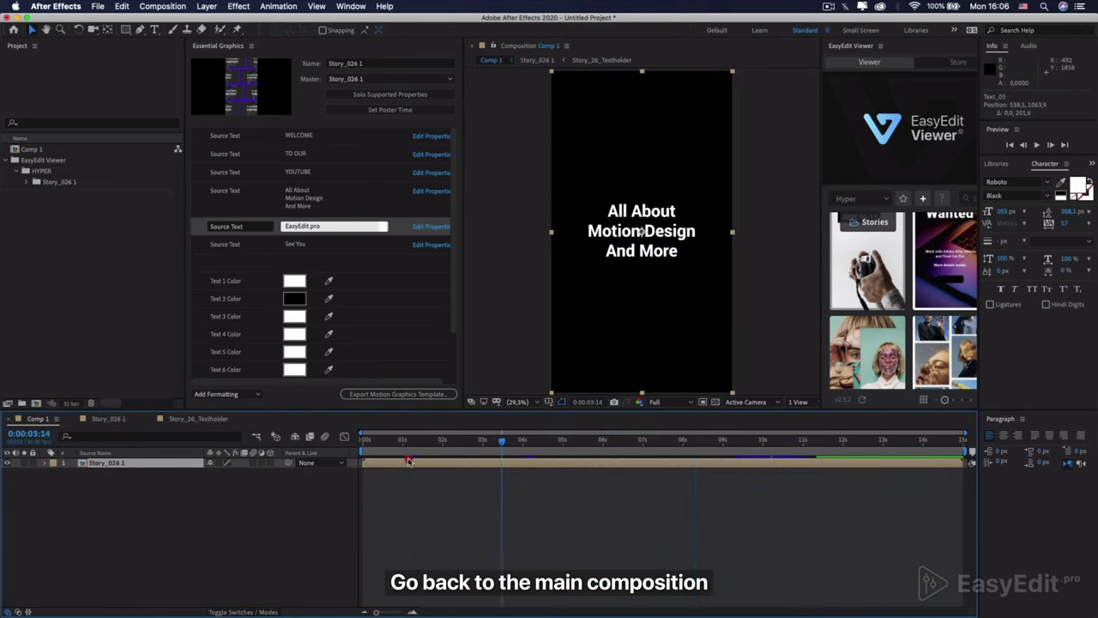
key(space)
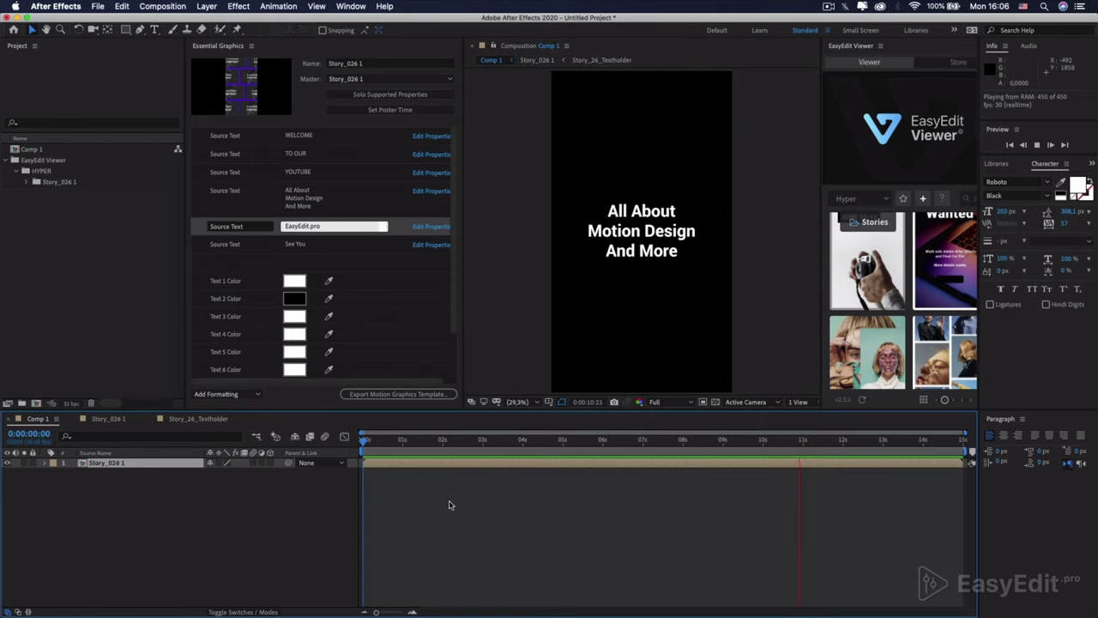
key(space)
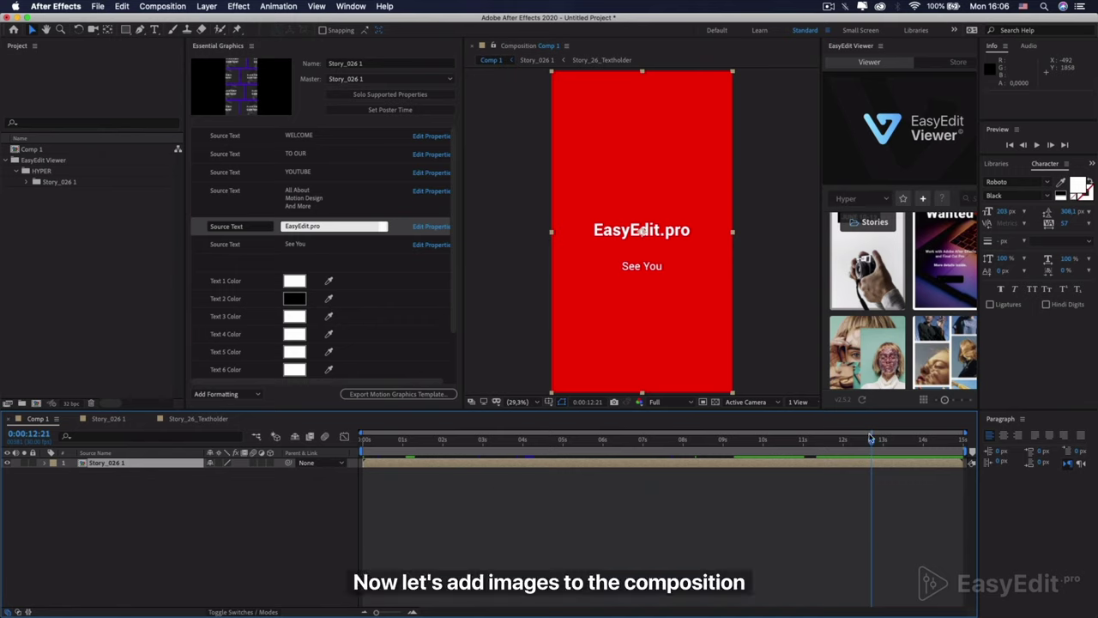
drag(870, 438, 659, 439)
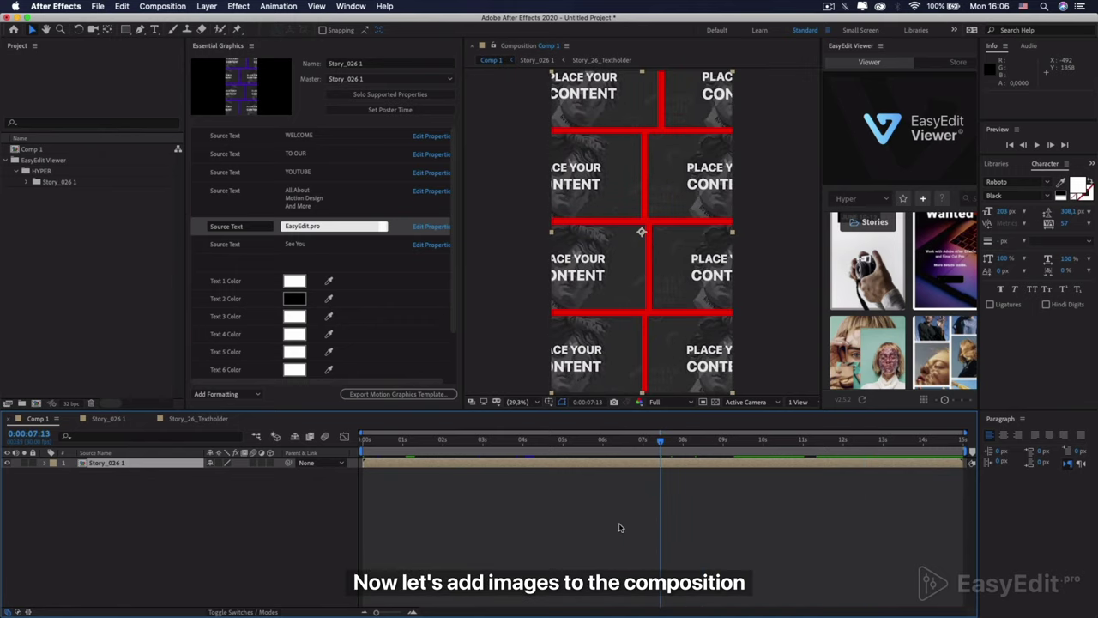
Step: Open the Story_26_Placeholder_01 composition from within Story_026 1
double_click(141, 468)
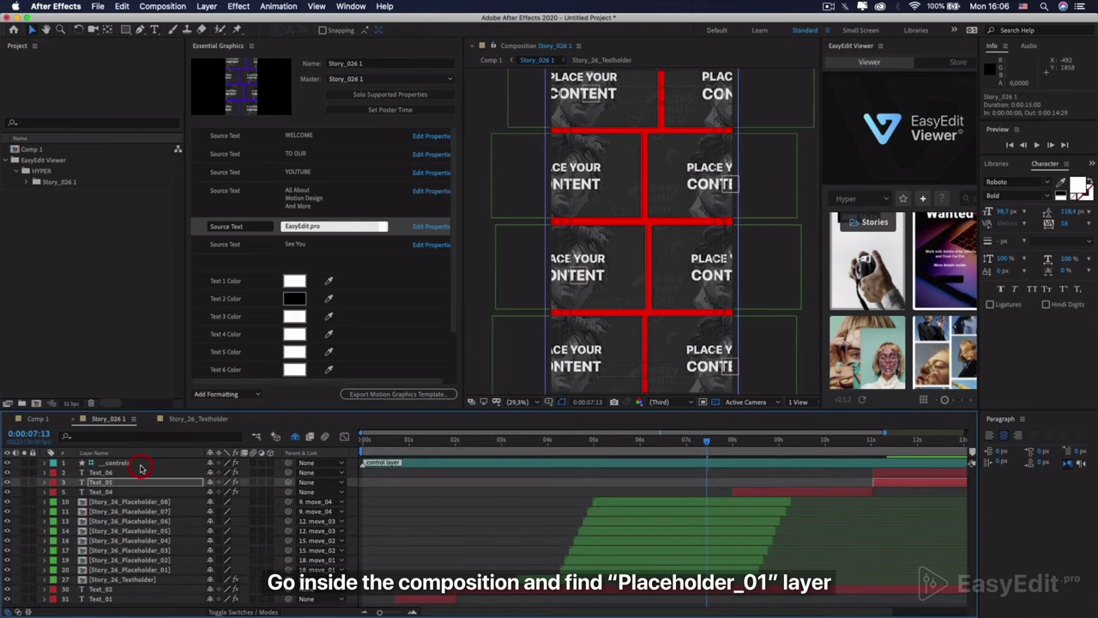
click(601, 569)
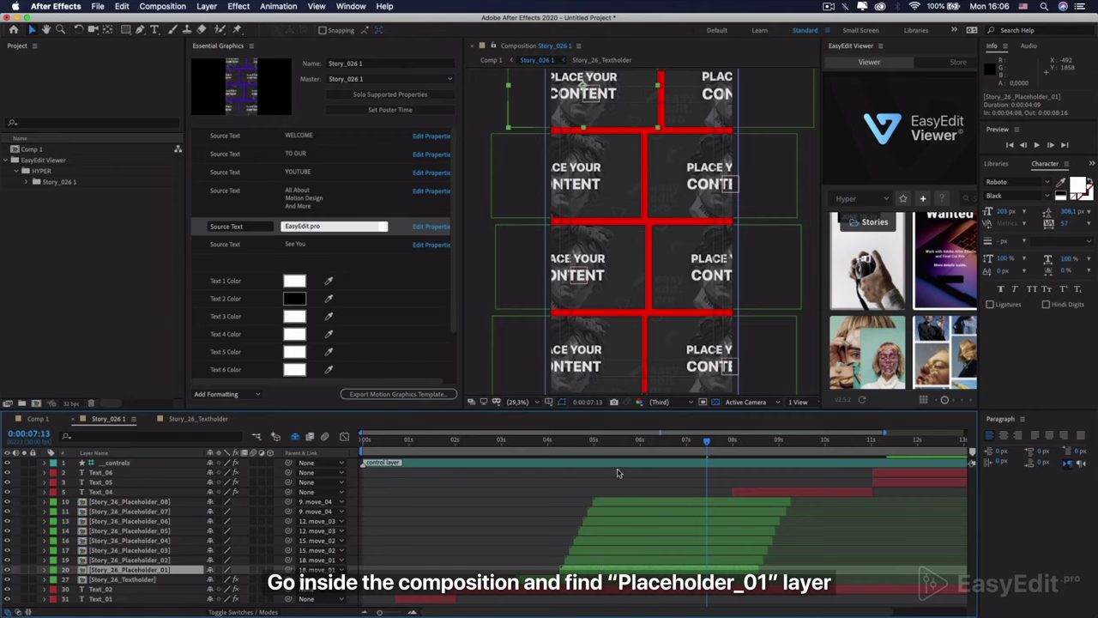
click(528, 401)
click(534, 420)
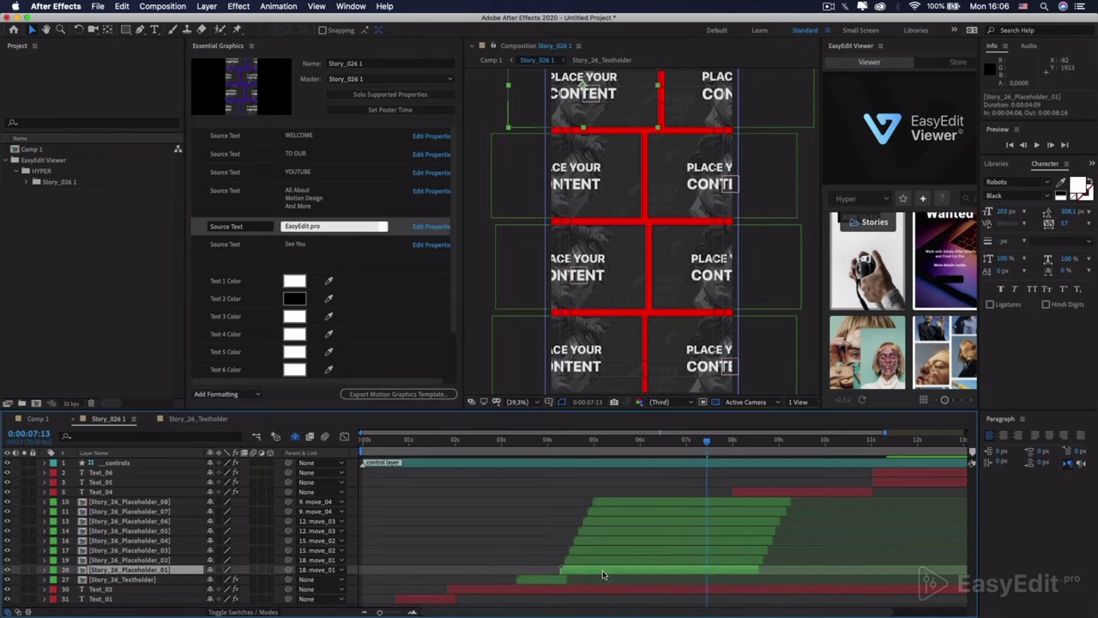
double_click(603, 573)
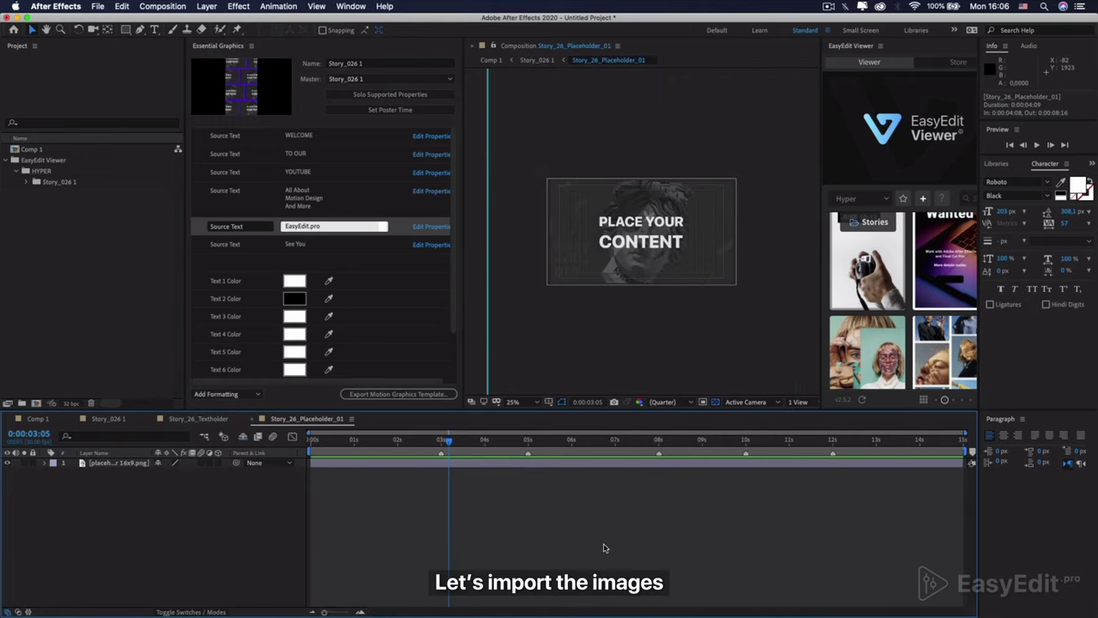
click(87, 257)
Step: Select all eight images, IMG_01 to IMG_08.jpg, in the Import File dialog and import them
double_click(86, 257)
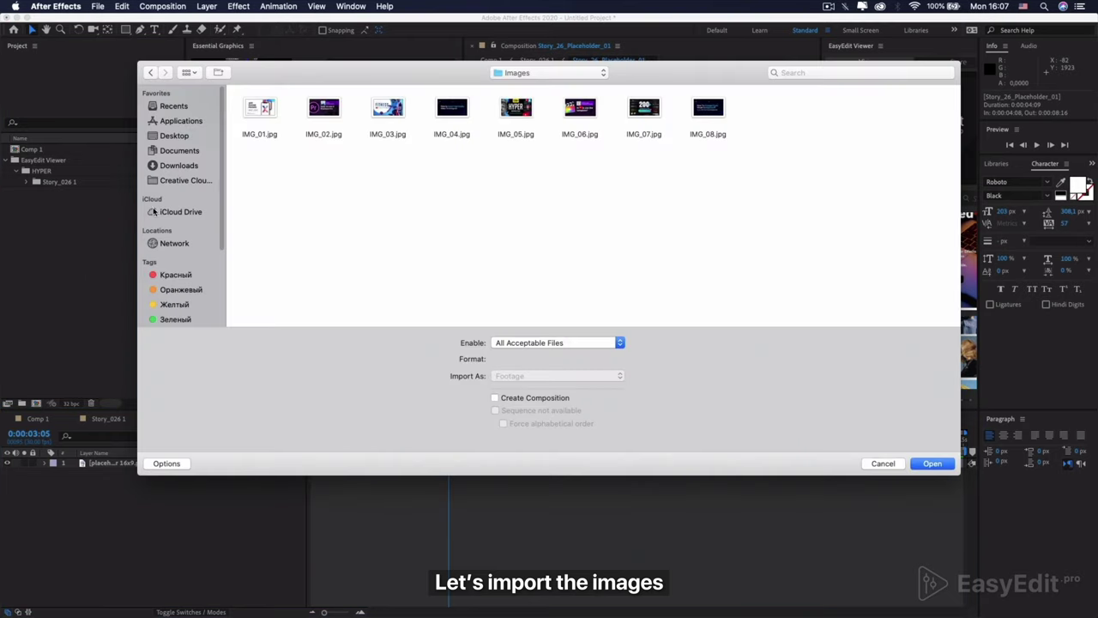
drag(241, 146, 728, 124)
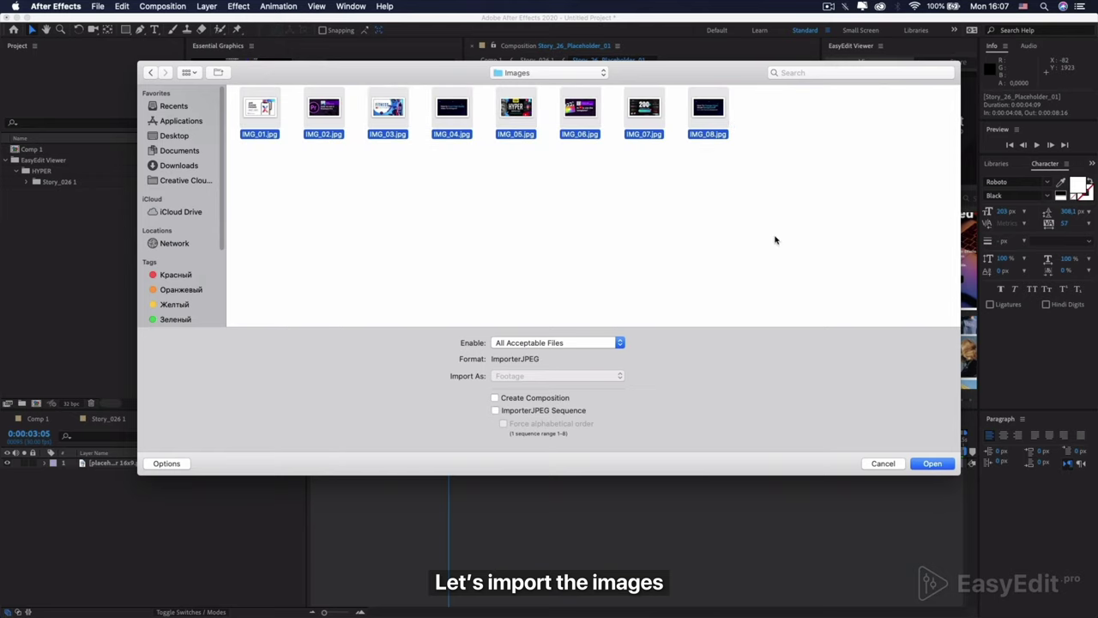
click(930, 464)
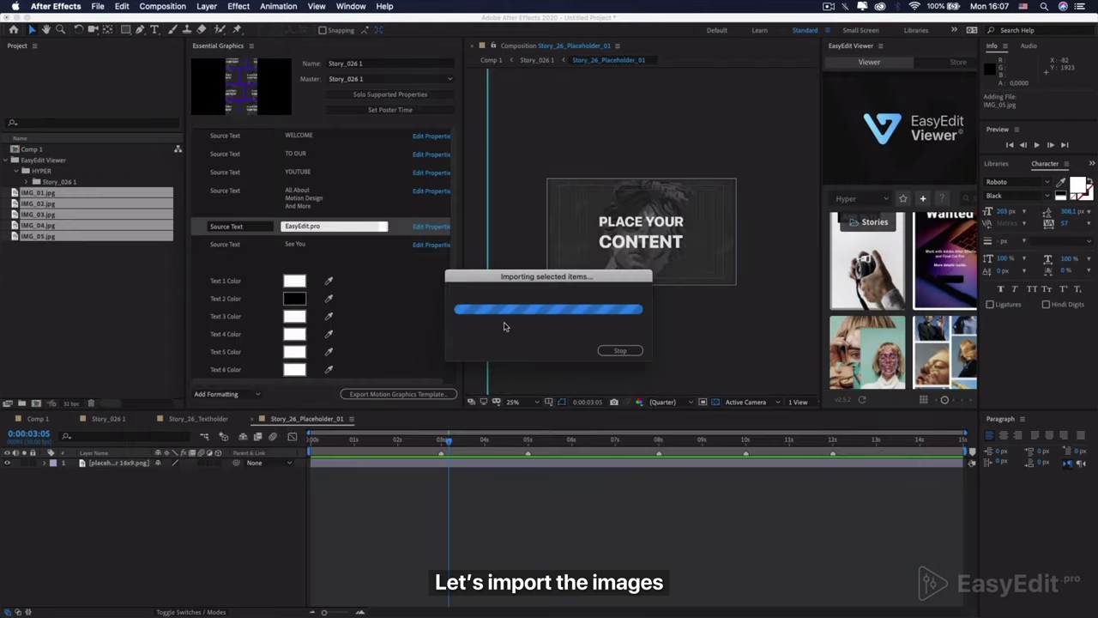
click(53, 303)
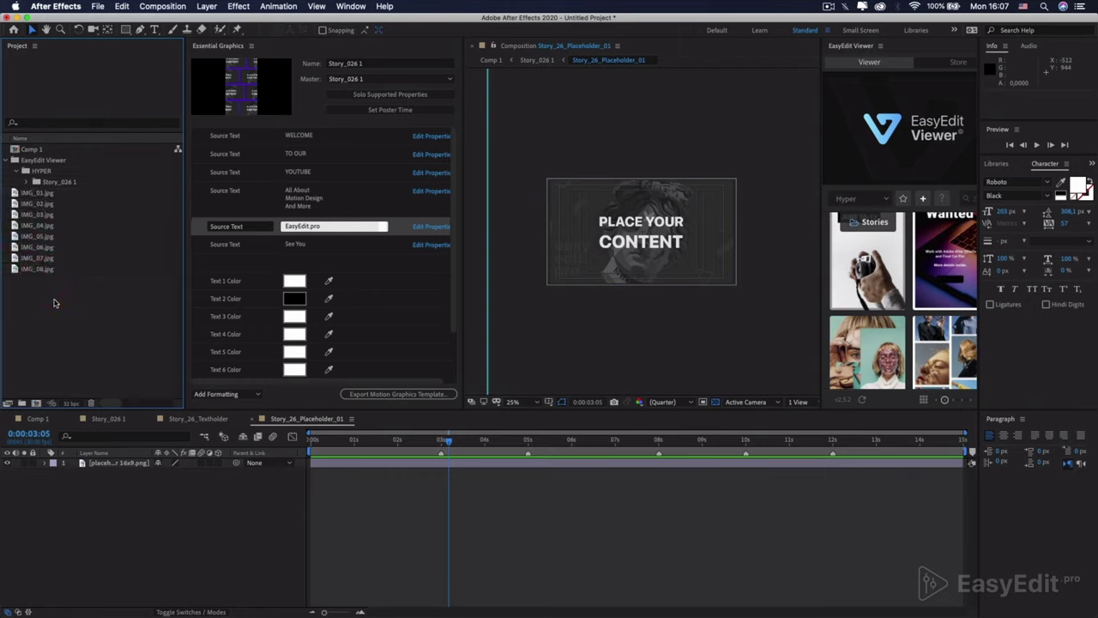
Step: Place IMG_08.jpg into Story_26_Placeholder_01 and delete the old example placeholder layer
click(53, 269)
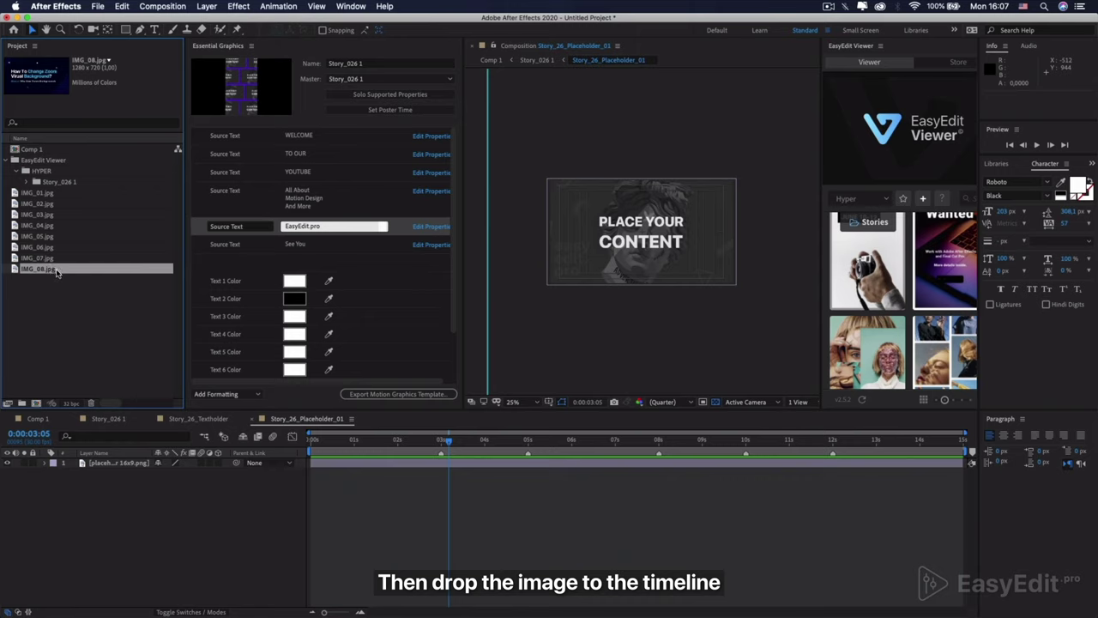
drag(53, 270, 100, 454)
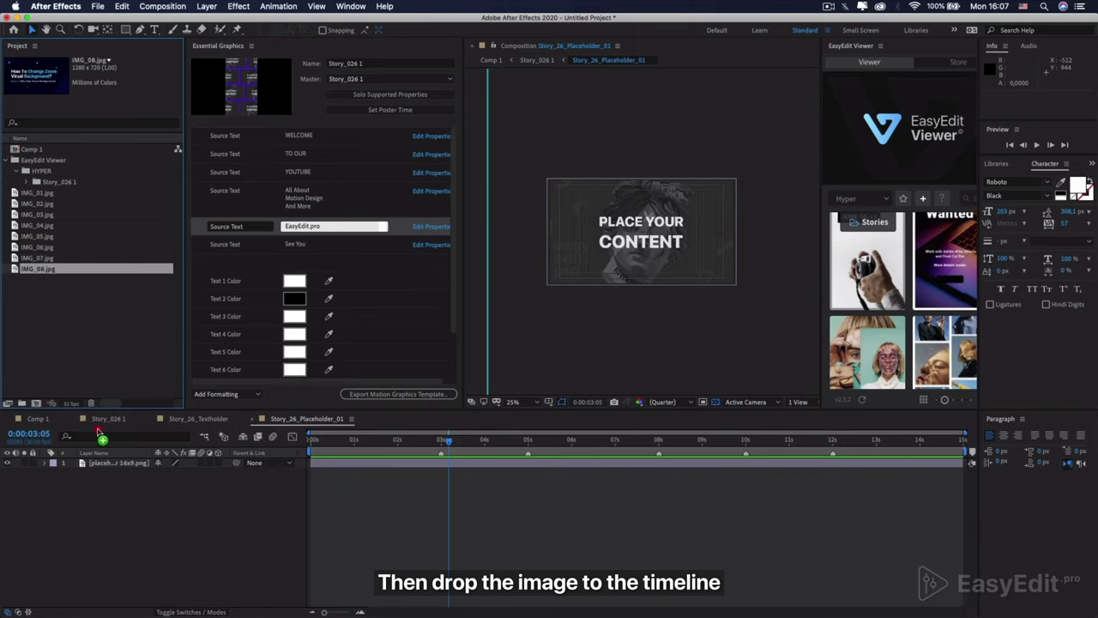
click(117, 473)
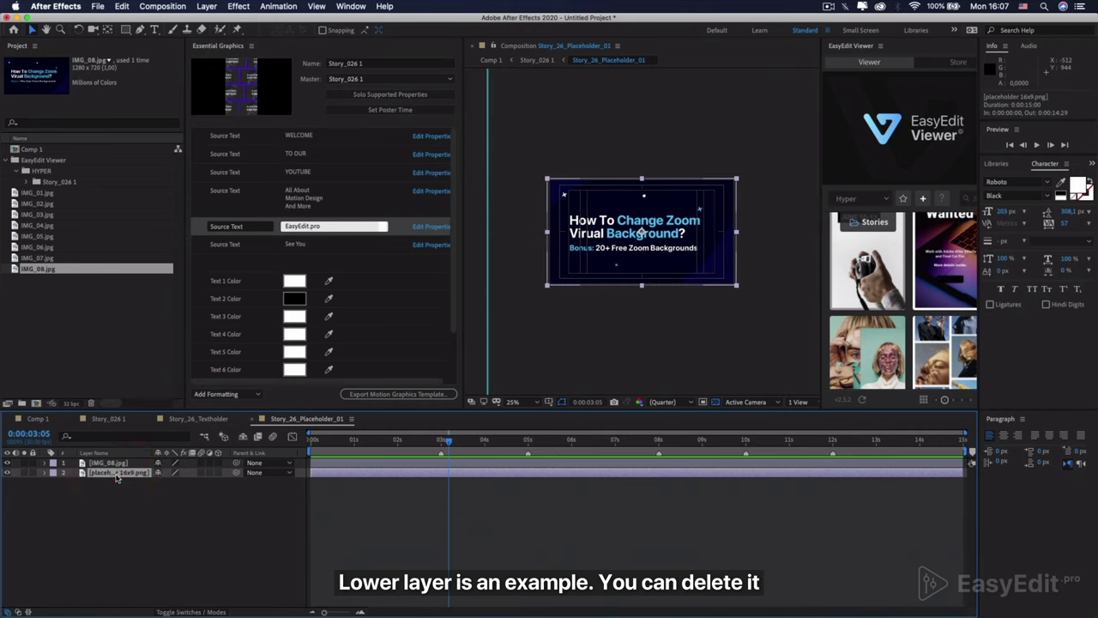
key(Delete)
Step: Open Story_26_Placeholder_02 from Story_026 1 and pick IMG_03.jpg for it
click(173, 419)
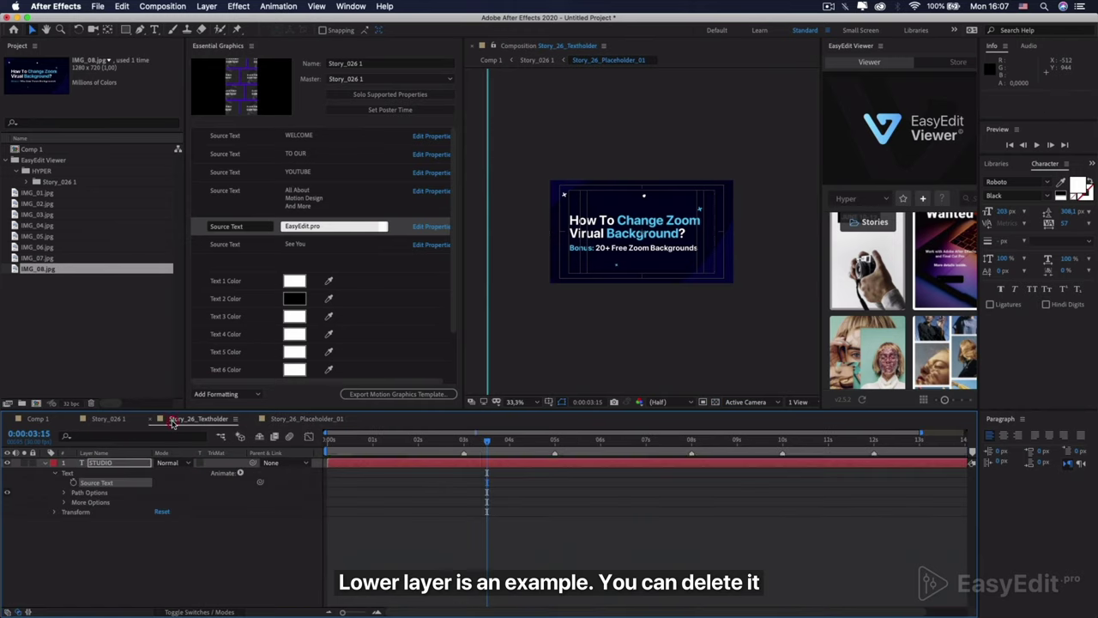
click(151, 419)
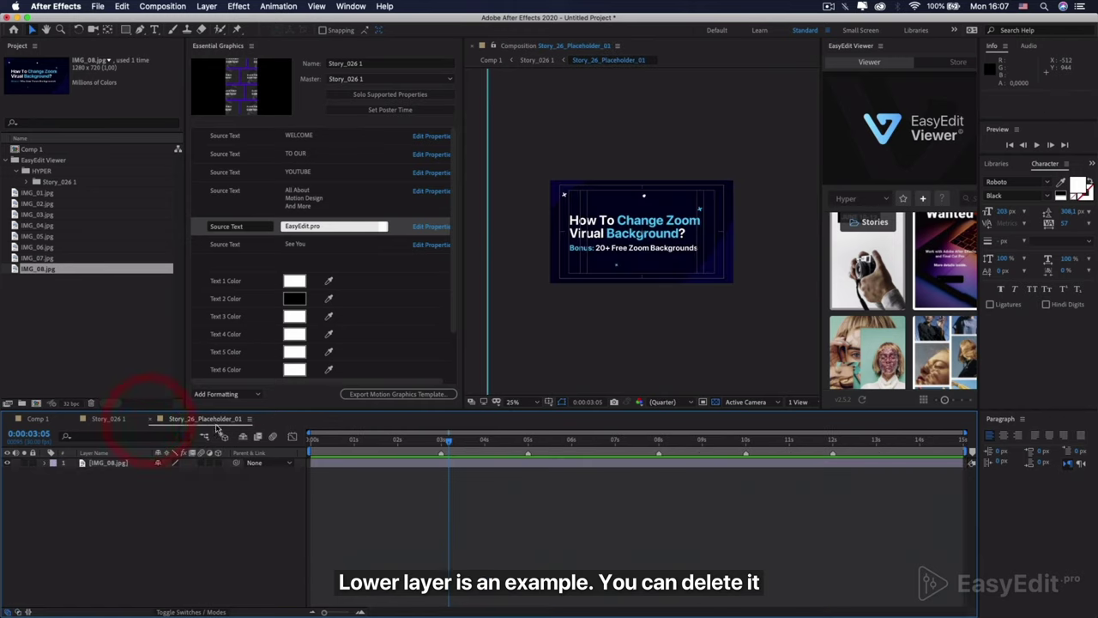
click(123, 419)
double_click(129, 502)
click(58, 214)
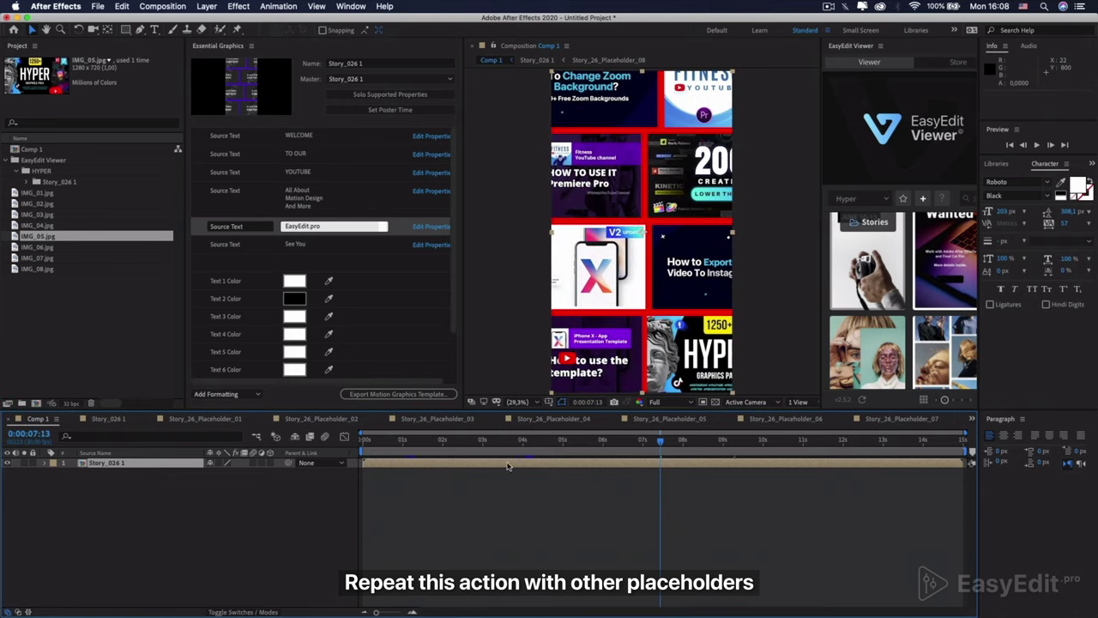
Step: Preview Comp 1 with the filled image grid, stop it, and return to the start
key(space)
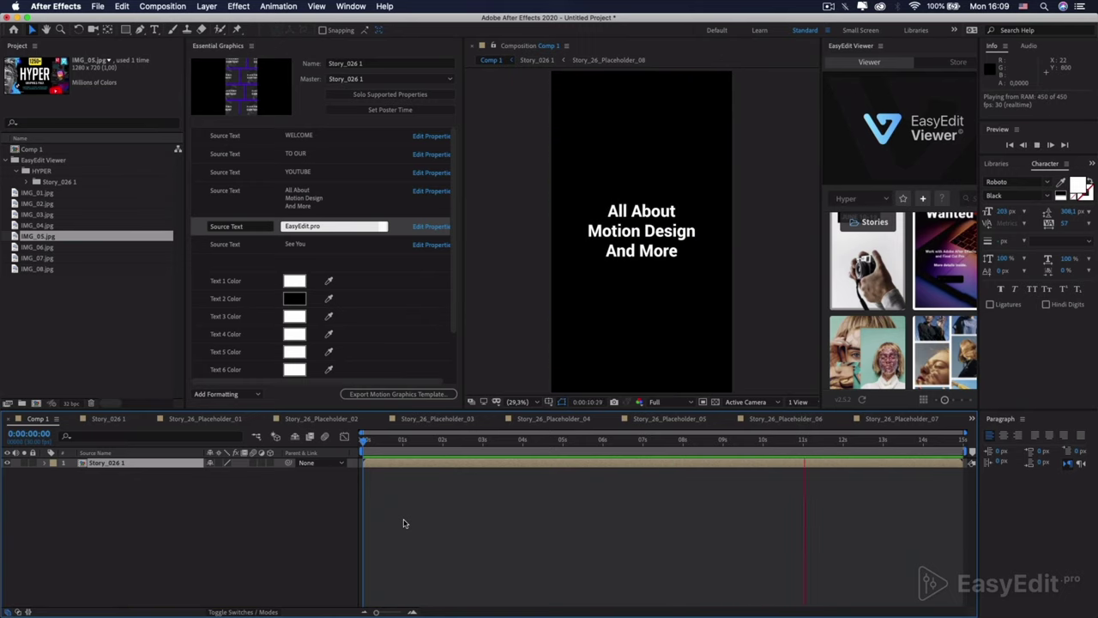
key(space)
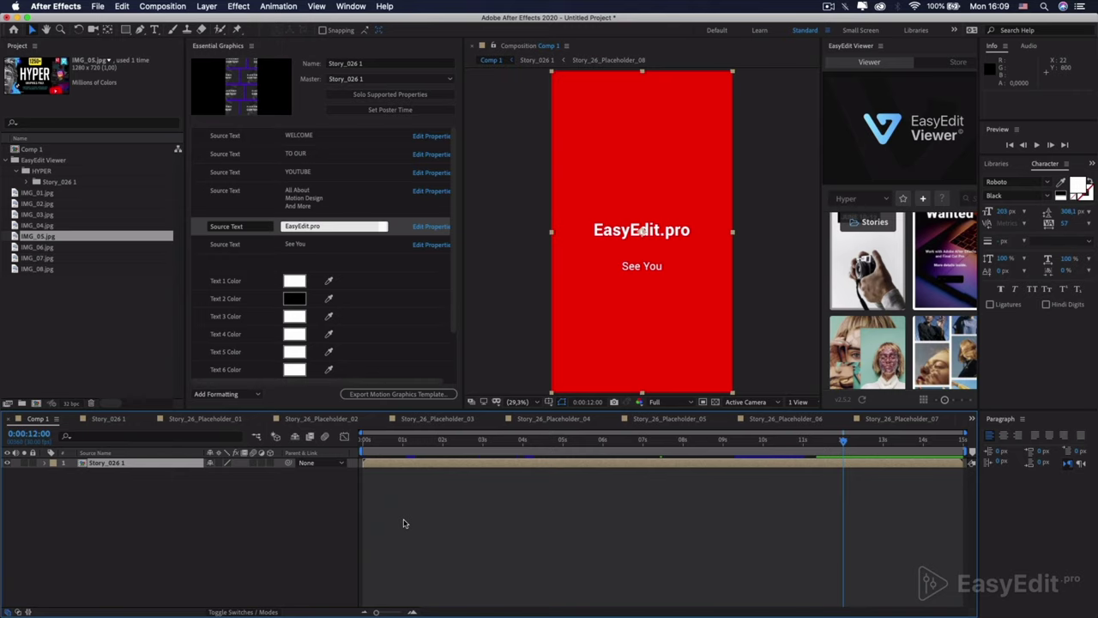
drag(843, 445, 364, 443)
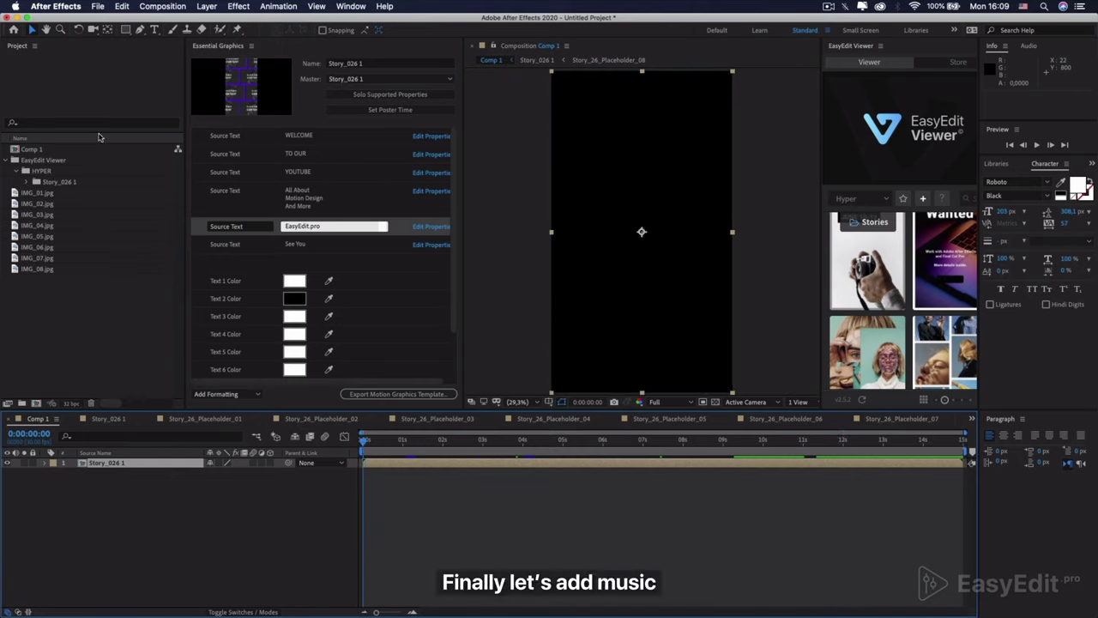
Step: Hide After Effects and preview Track_01.wav on the desktop with Quick Look
click(17, 17)
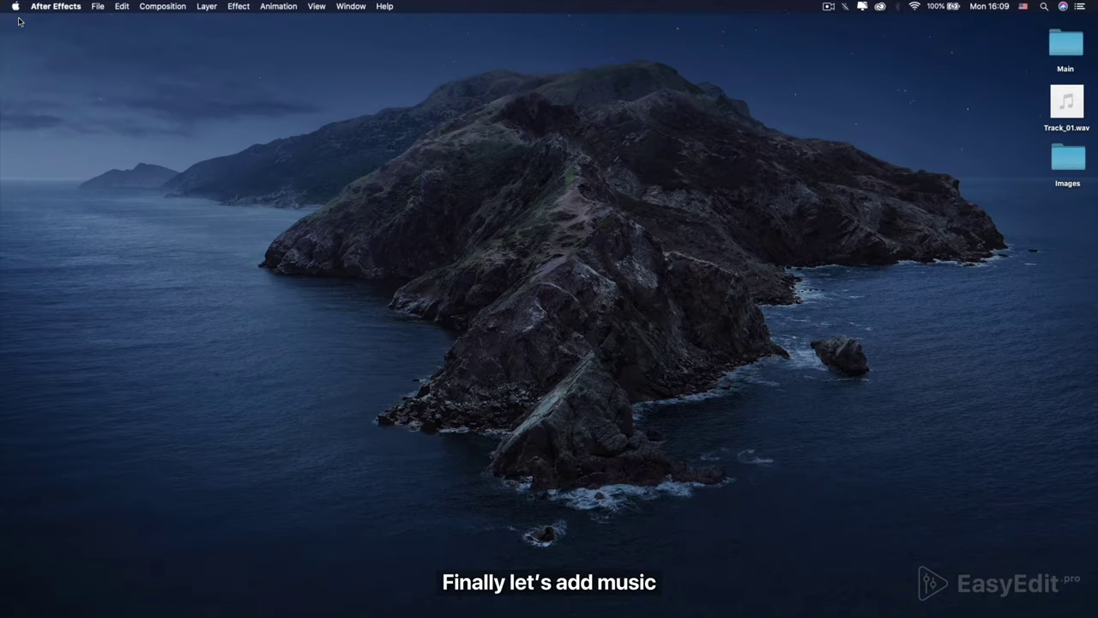
click(1061, 129)
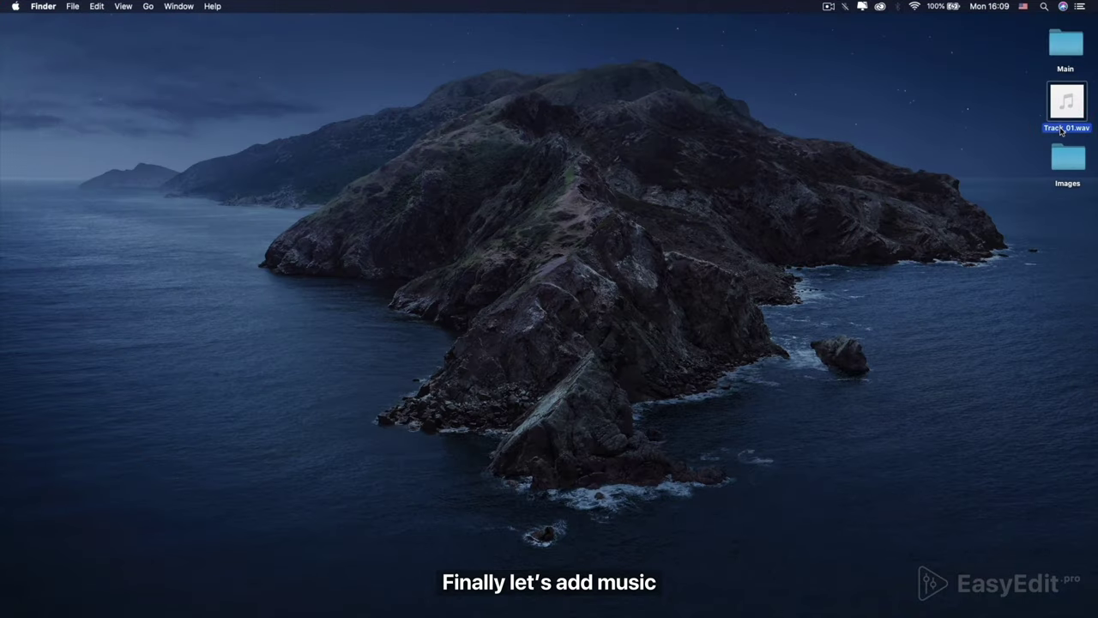
key(space)
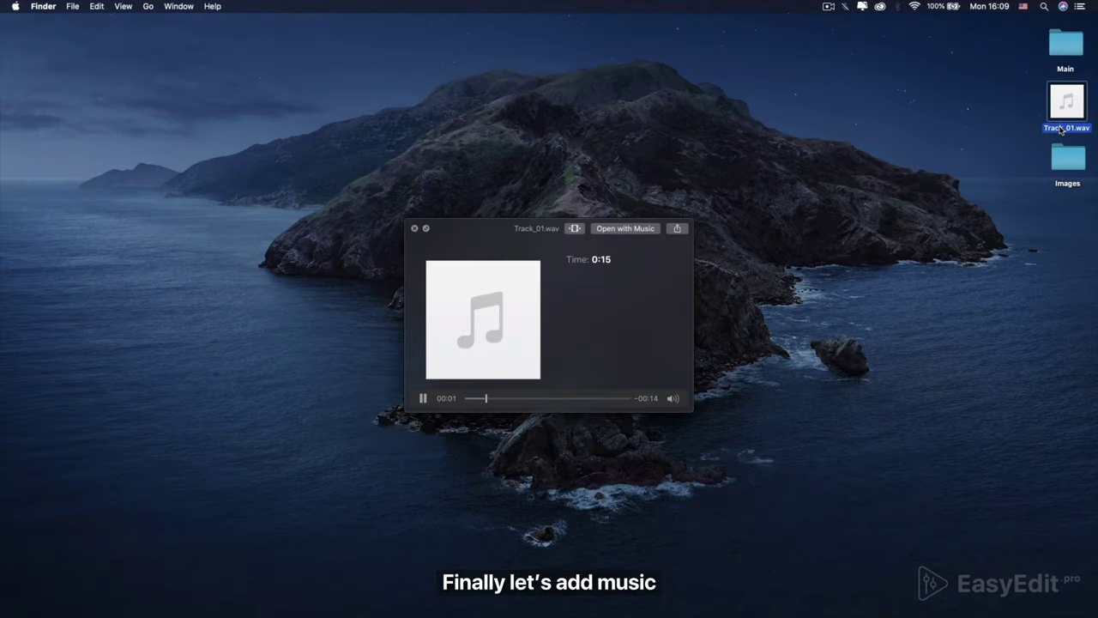
key(space)
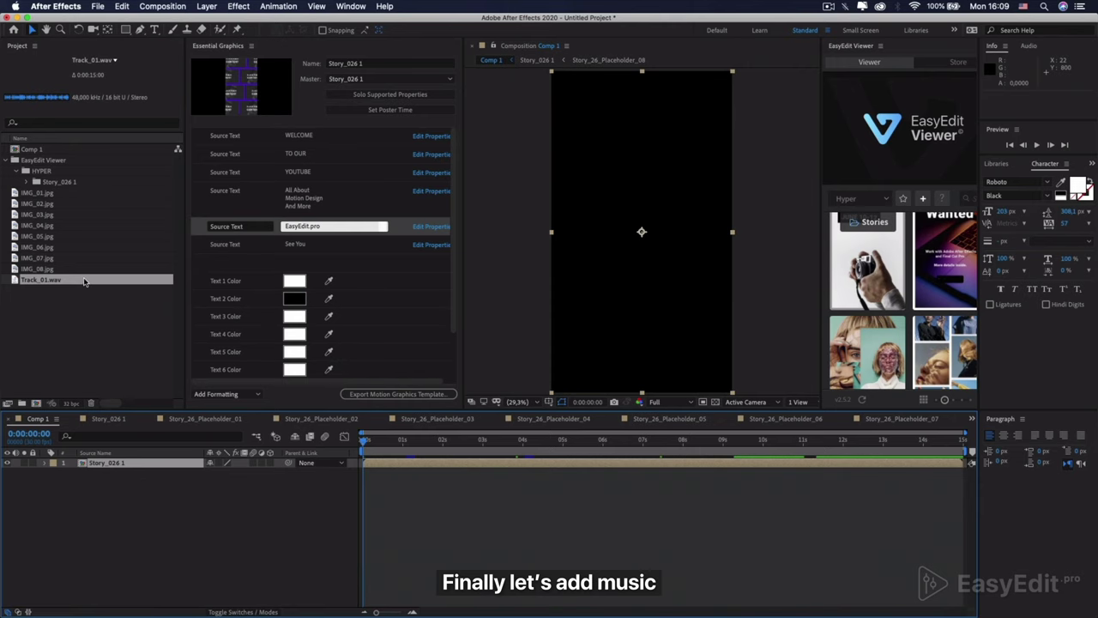
Step: Place Track_01.wav beneath Story_026 1 in Comp 1 and briefly preview playback
drag(84, 281, 96, 470)
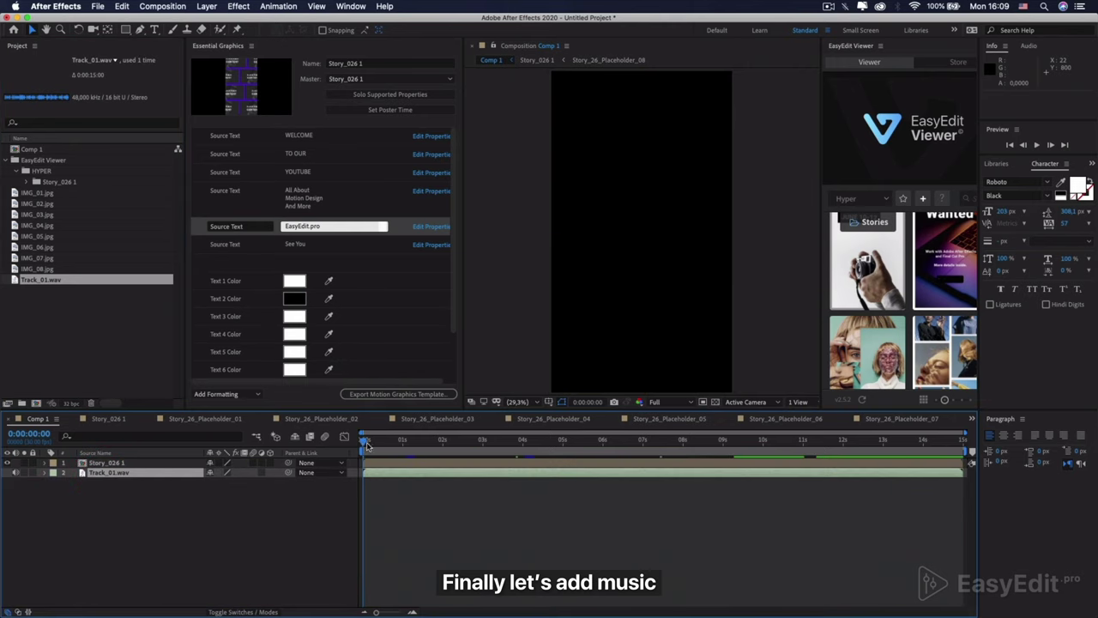
key(space)
key(space)
key(space)
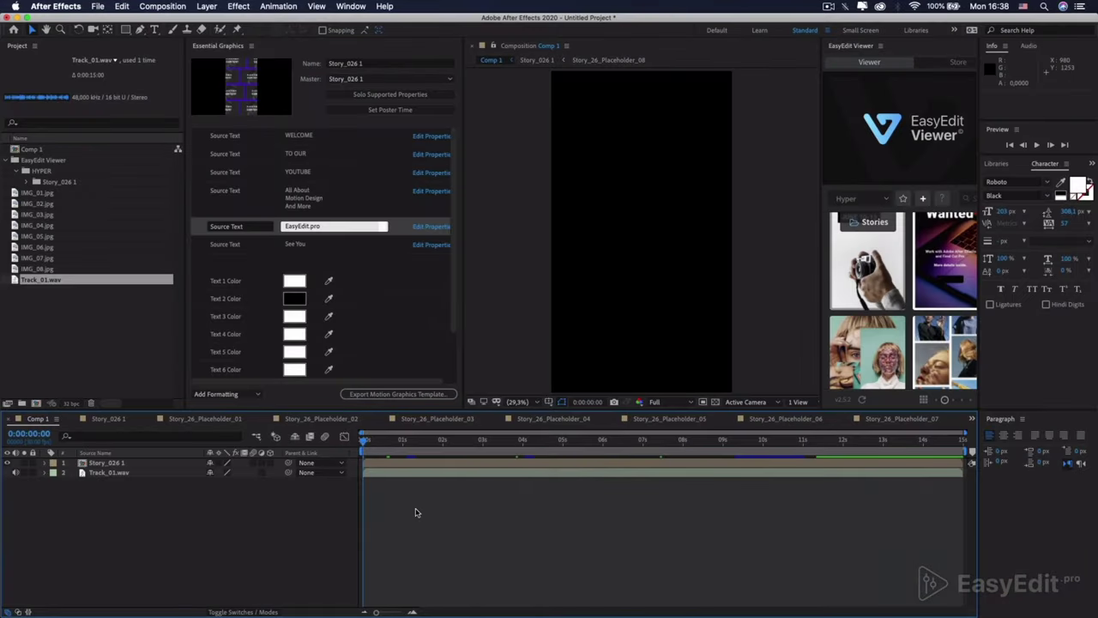
key(space)
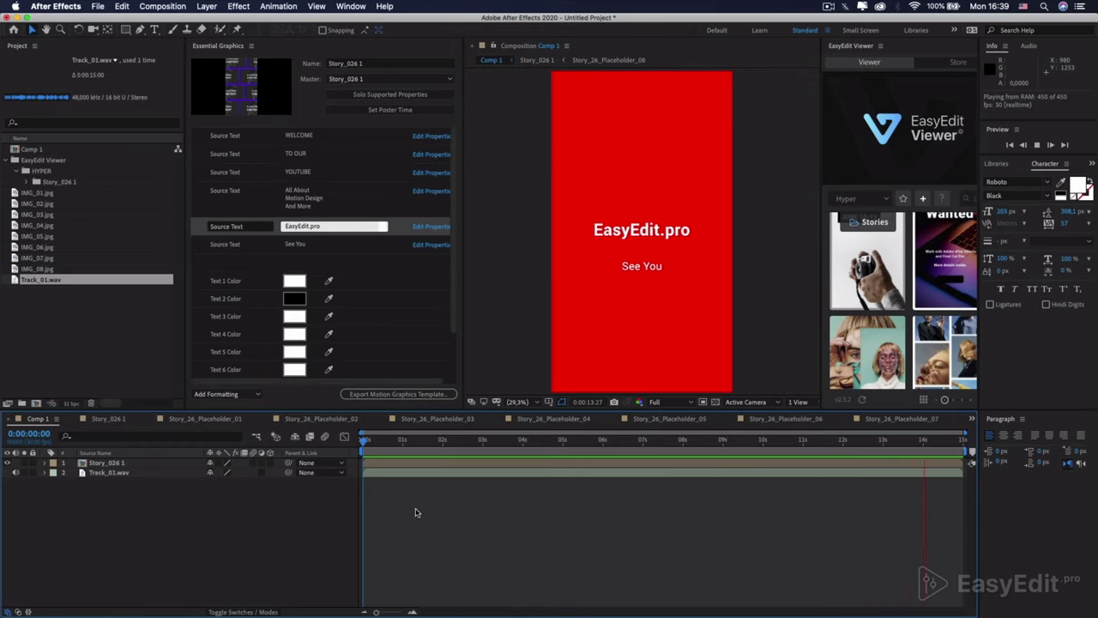
Step: Stop the preview and queue Comp 1 via Add to Adobe Media Encoder Queue
key(space)
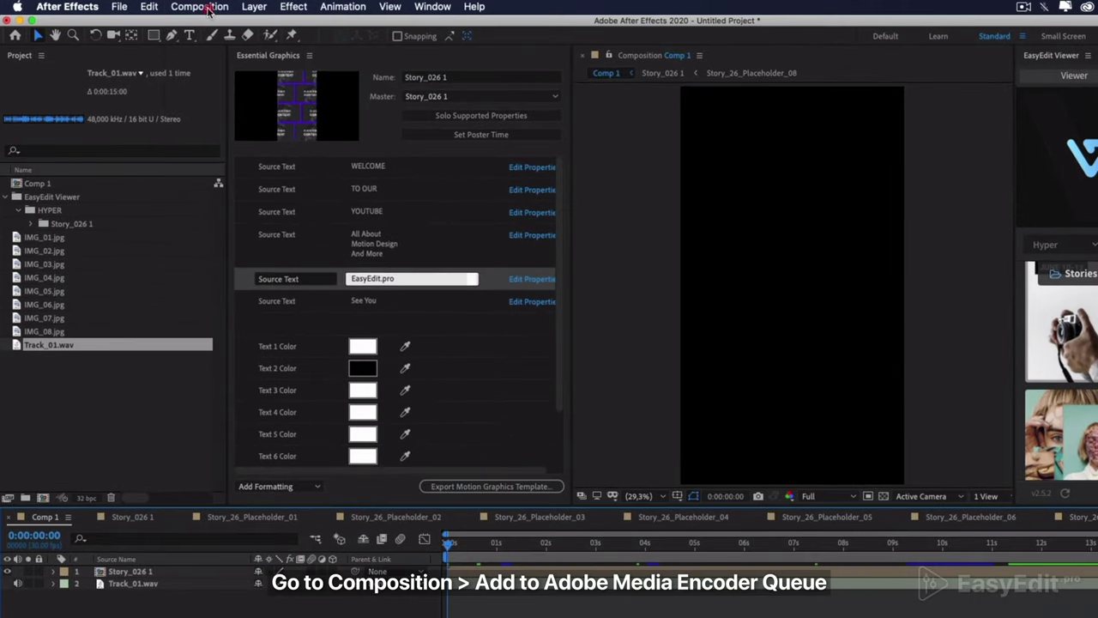
click(163, 6)
click(254, 108)
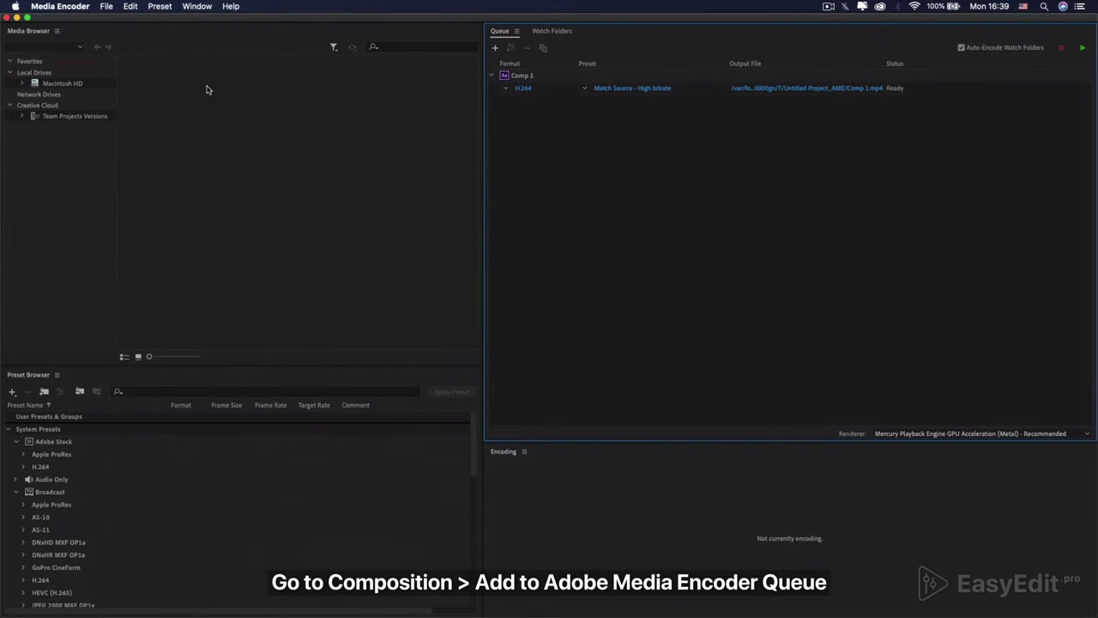
Step: Keep Comp 1's export format as H.264 and enable Use Maximum Render Quality
click(619, 91)
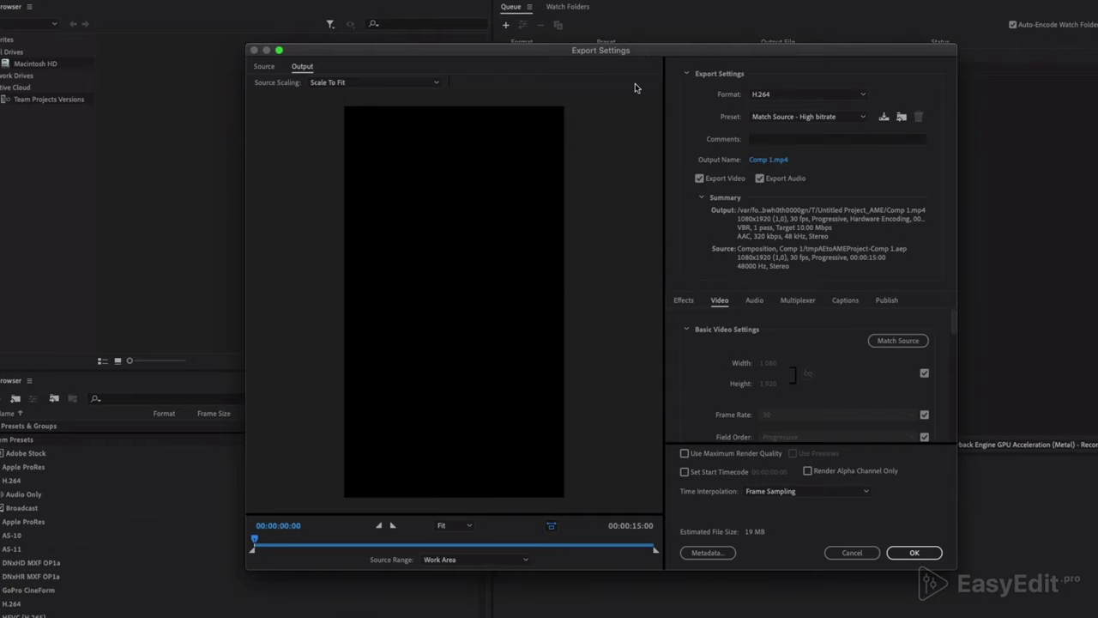
click(794, 97)
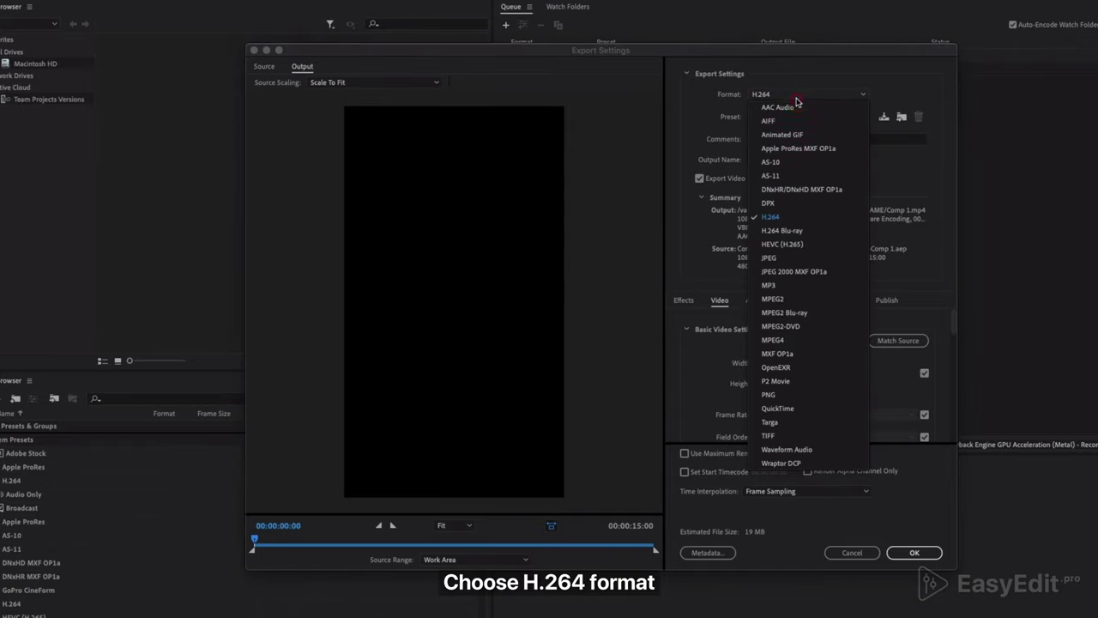
click(796, 216)
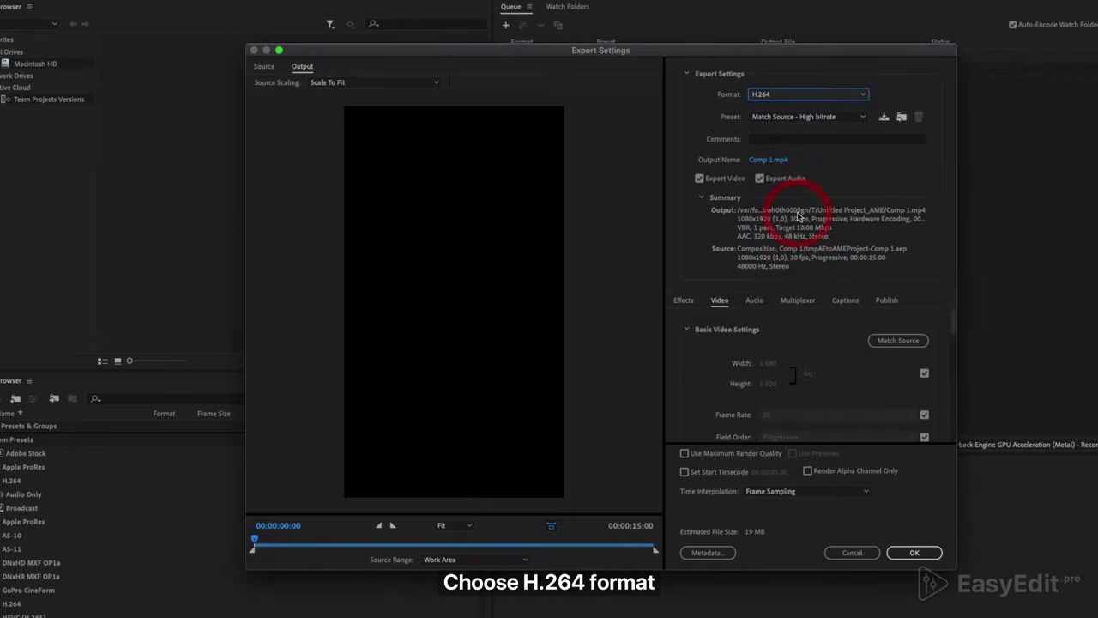
click(684, 454)
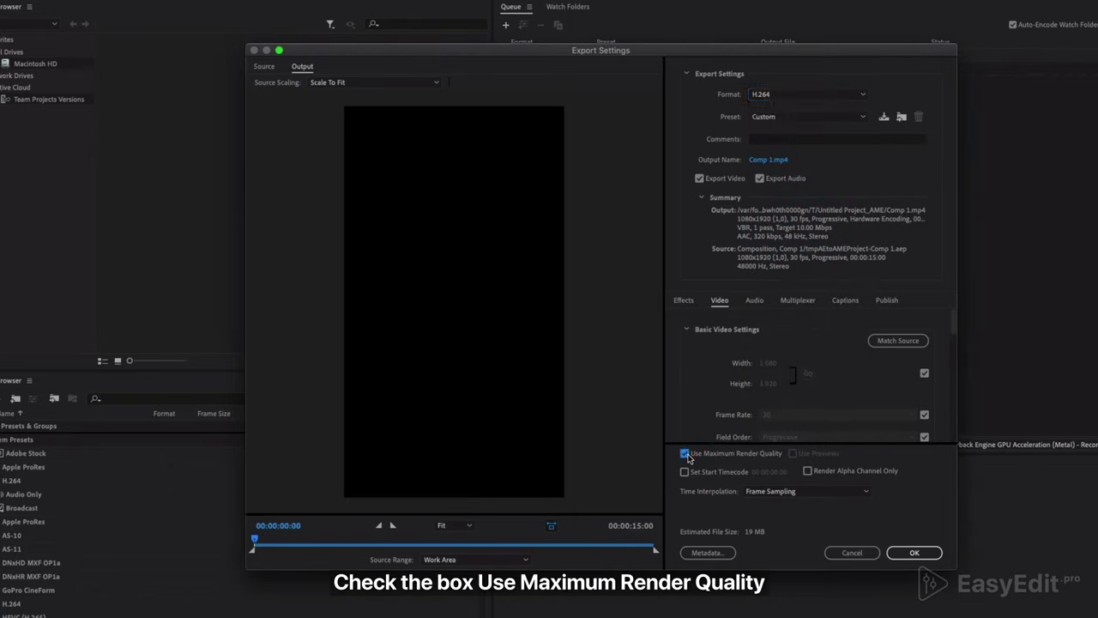
click(911, 553)
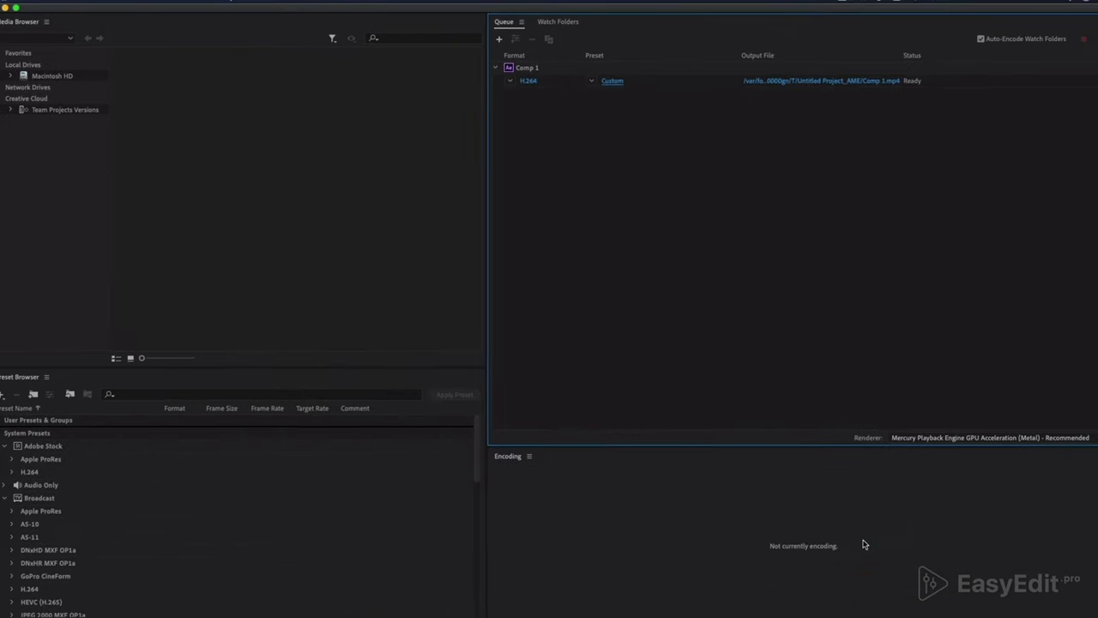
Step: Set Comp 1's output file to Youtube_Promo.mp4 in the Desktop's Main folder
click(783, 92)
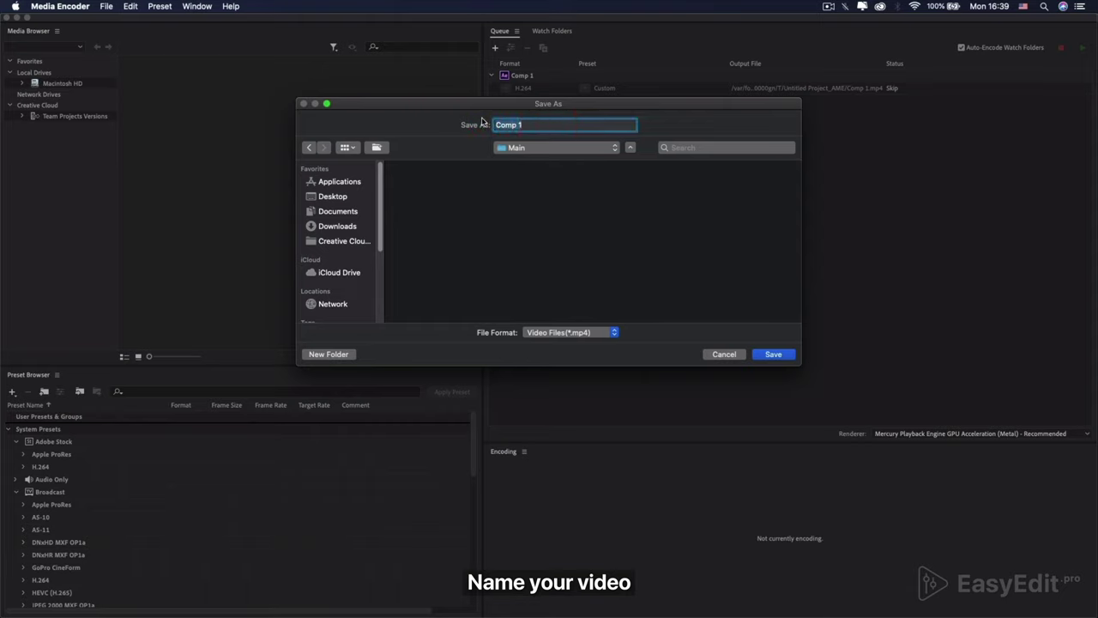
text(Youtube_Promo)
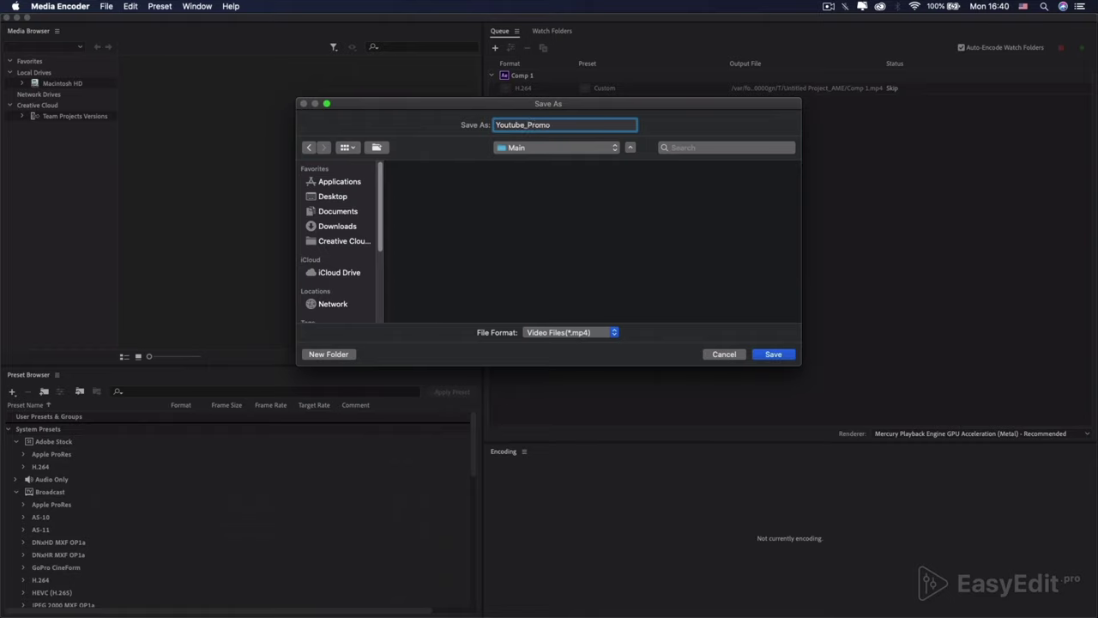
click(765, 354)
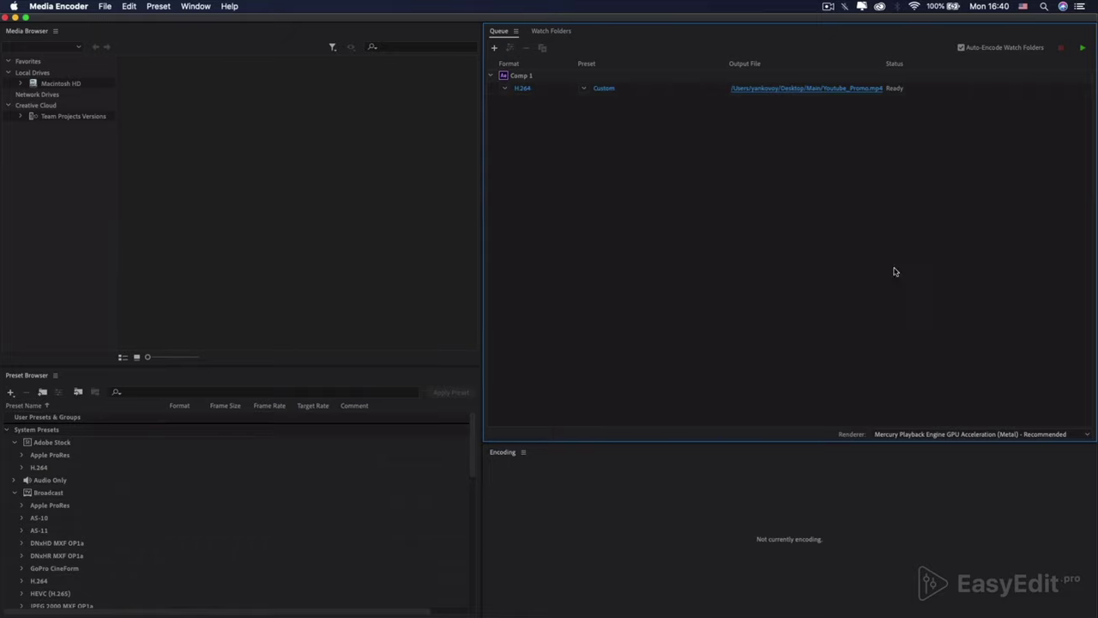
Step: Encode the queue until Done, then show Youtube_Promo.mp4 in Finder
click(1079, 58)
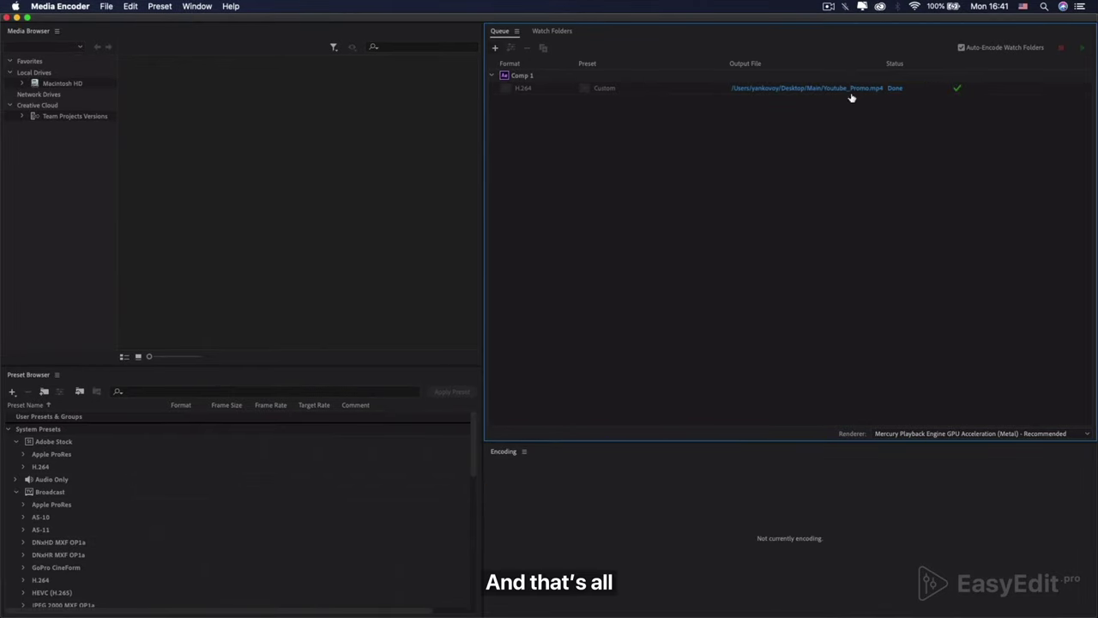
click(848, 89)
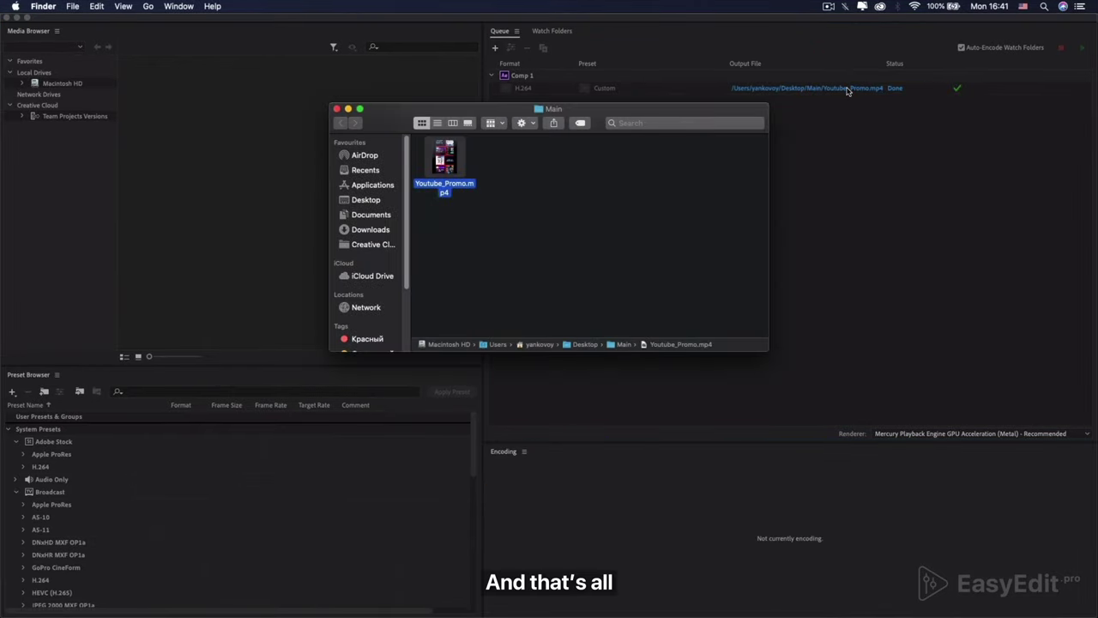
key(space)
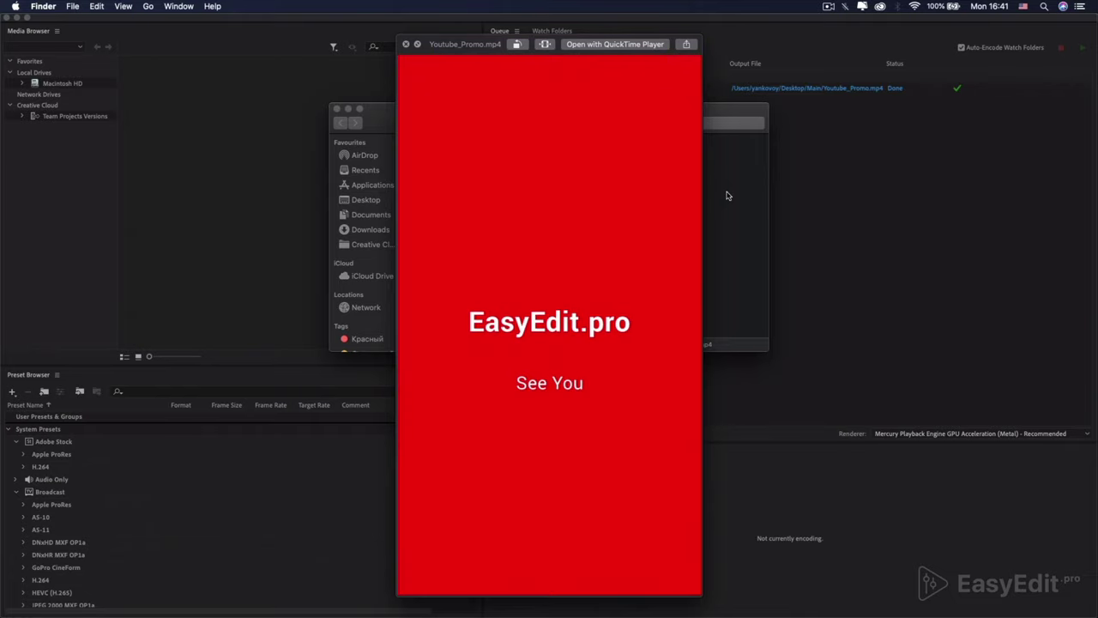
key(space)
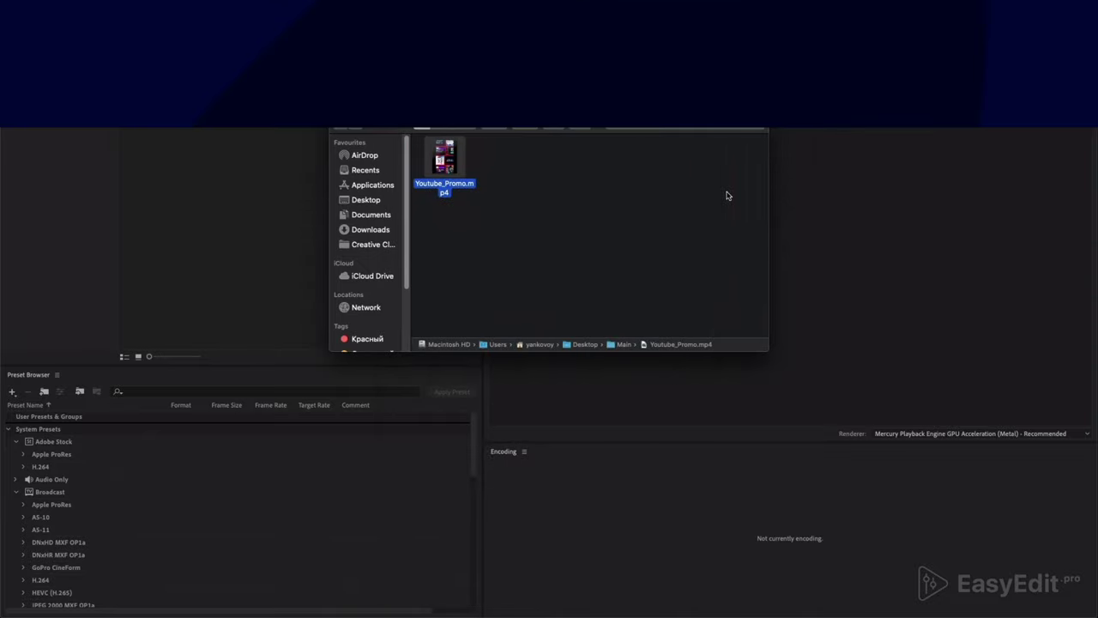